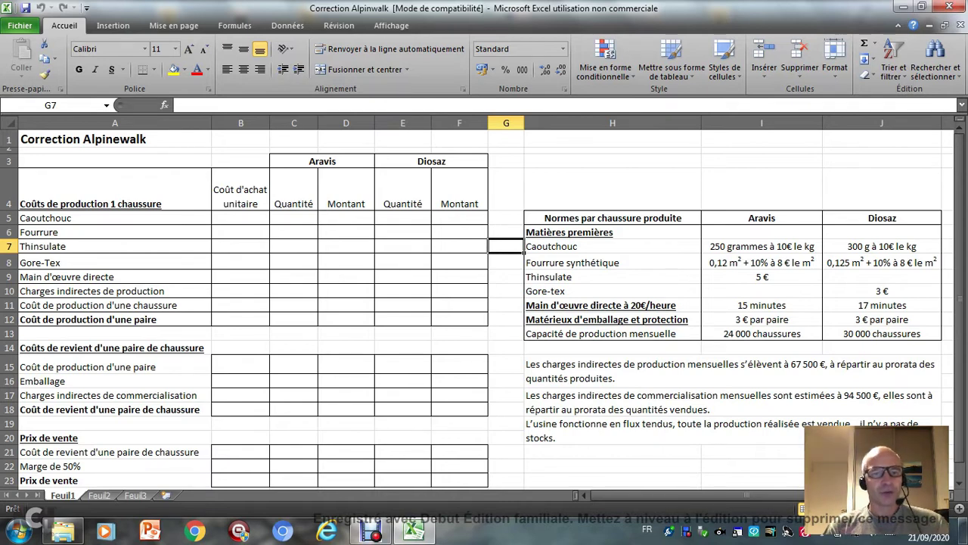
Enter 10 as the Caoutchouc unit purchase cost in B5 and 0,25 as its Aravis quantity in C5
drag(114, 218, 113, 277)
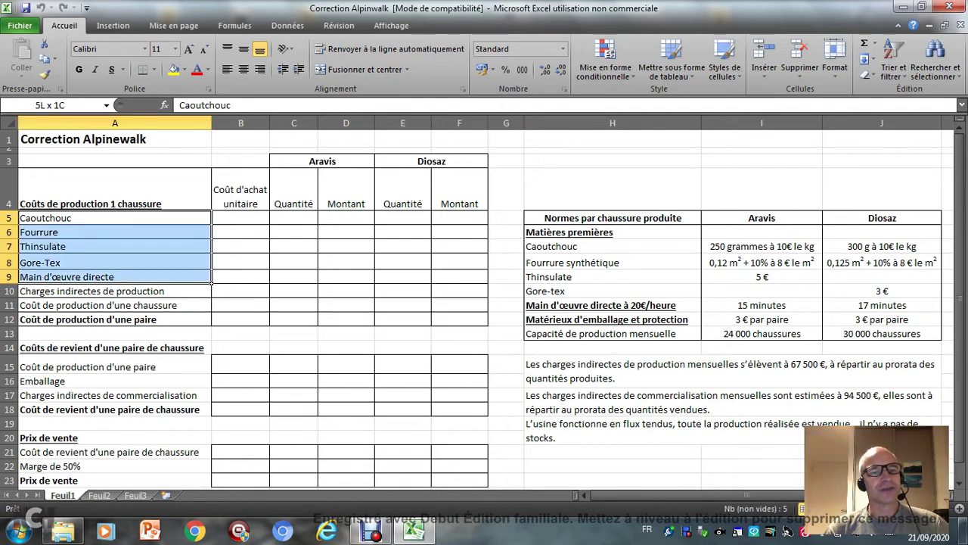
click(91, 290)
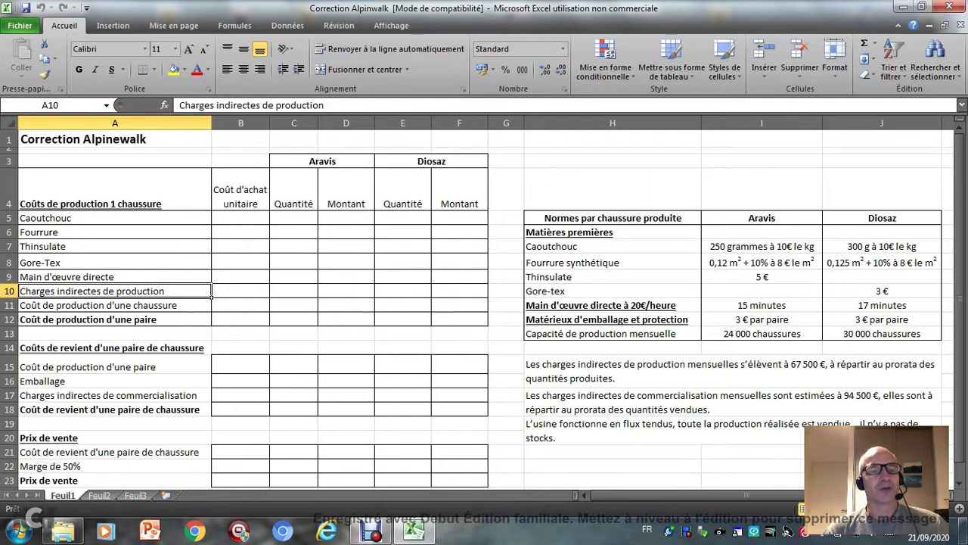
click(266, 221)
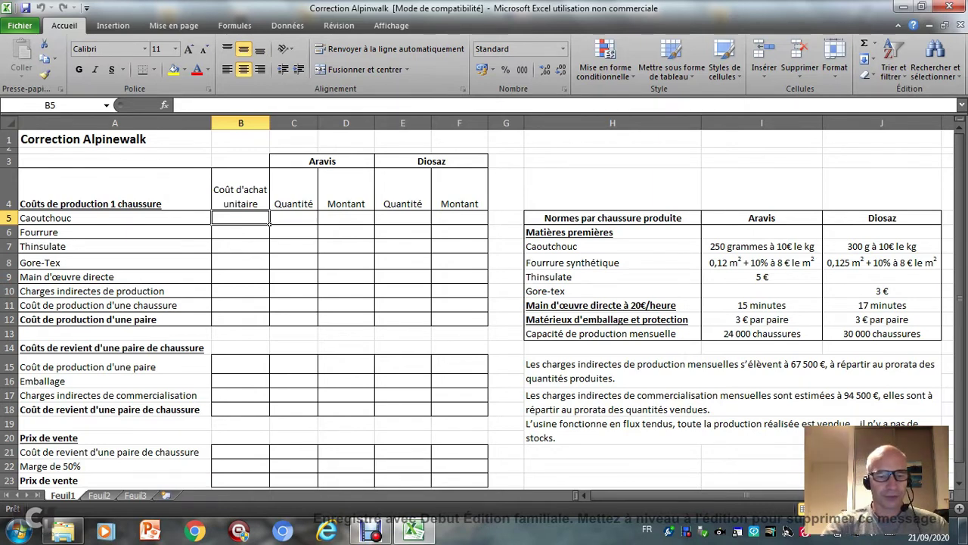
text(10)
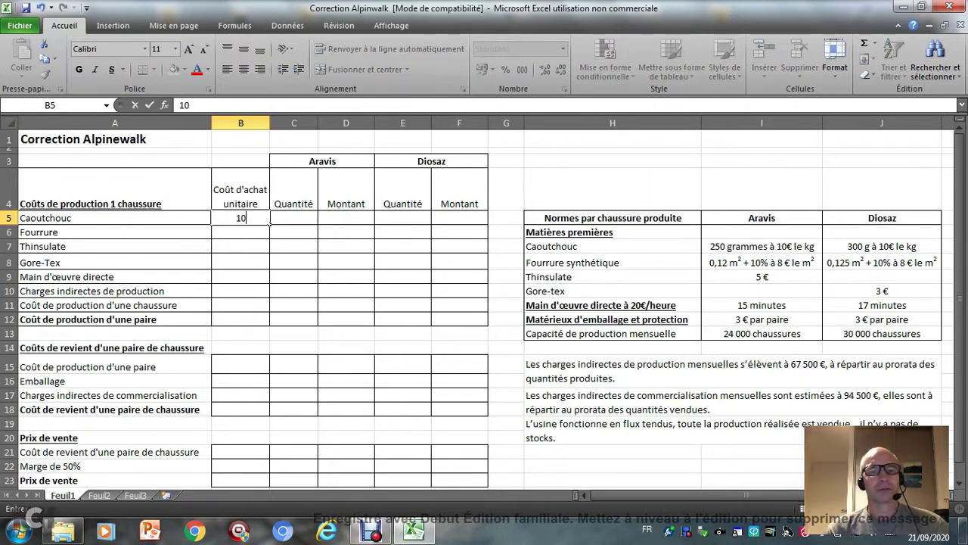
click(372, 296)
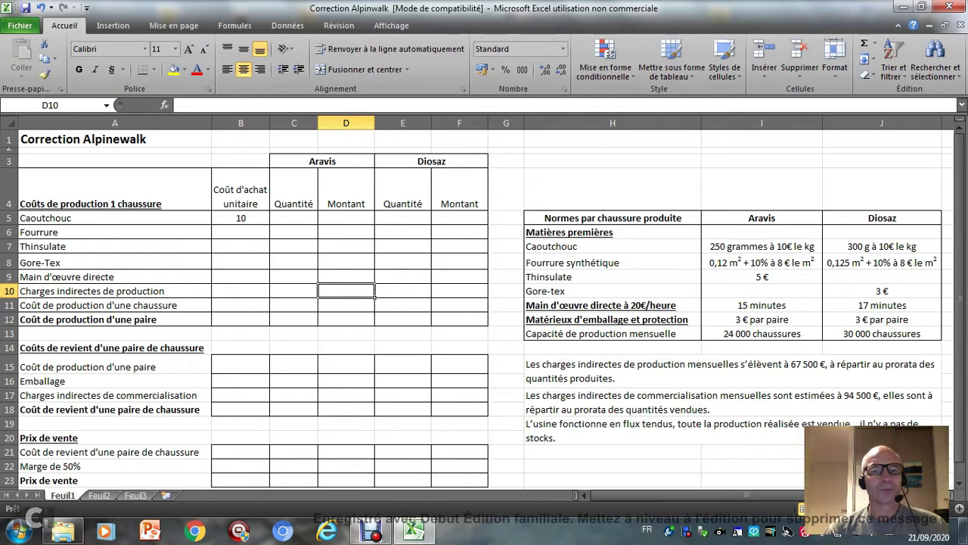
click(316, 222)
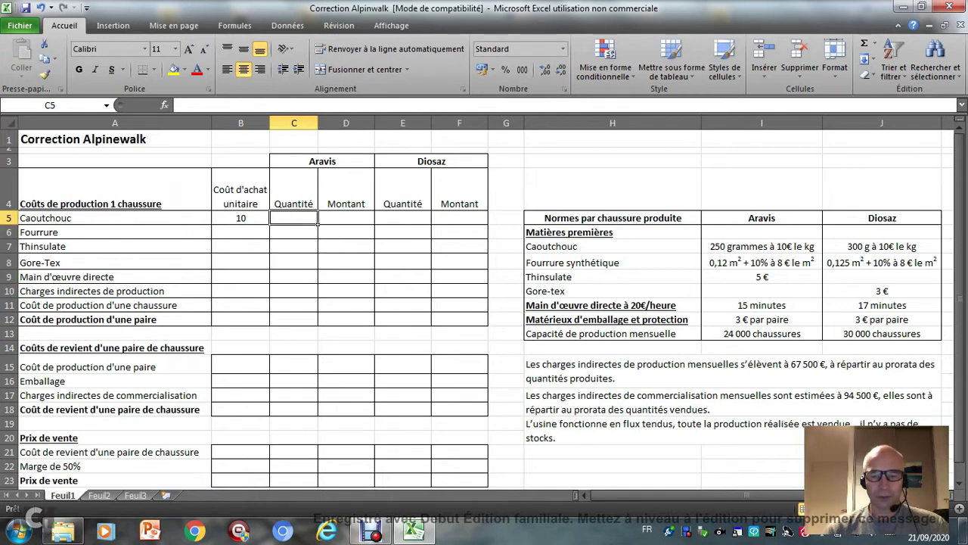
text(0,25)
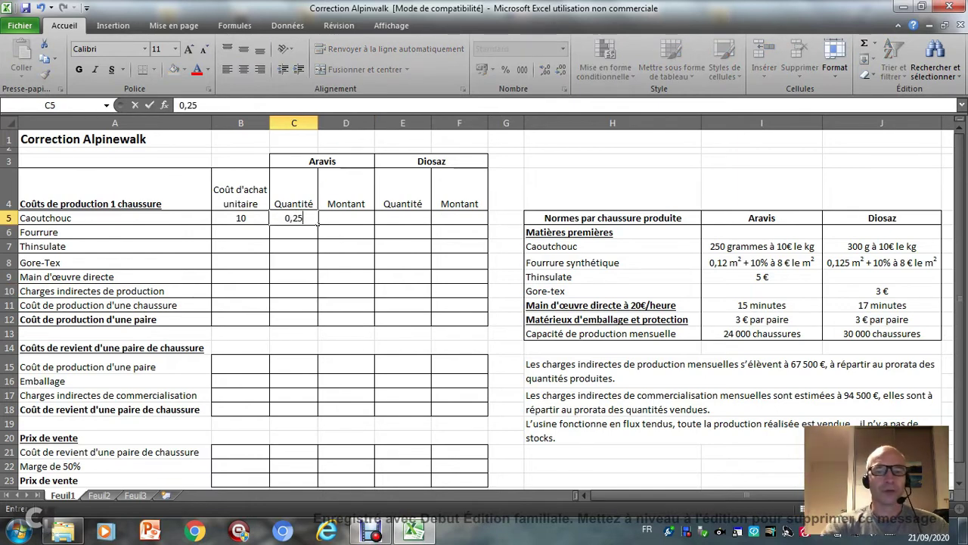
key(Tab)
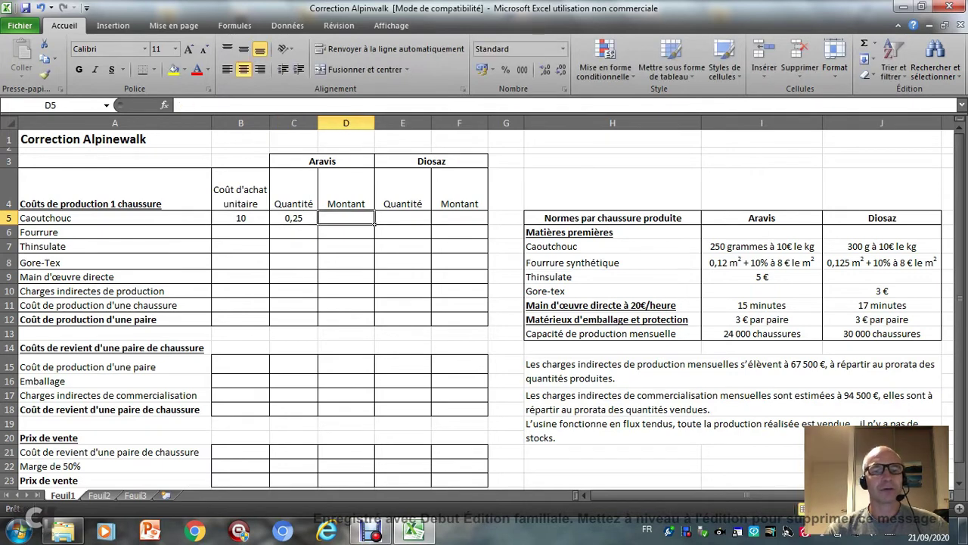
Calculate the Aravis amount for Caoutchouc in D5 with the formula =B5*C5
text(=)
key(Left)
key(Left)
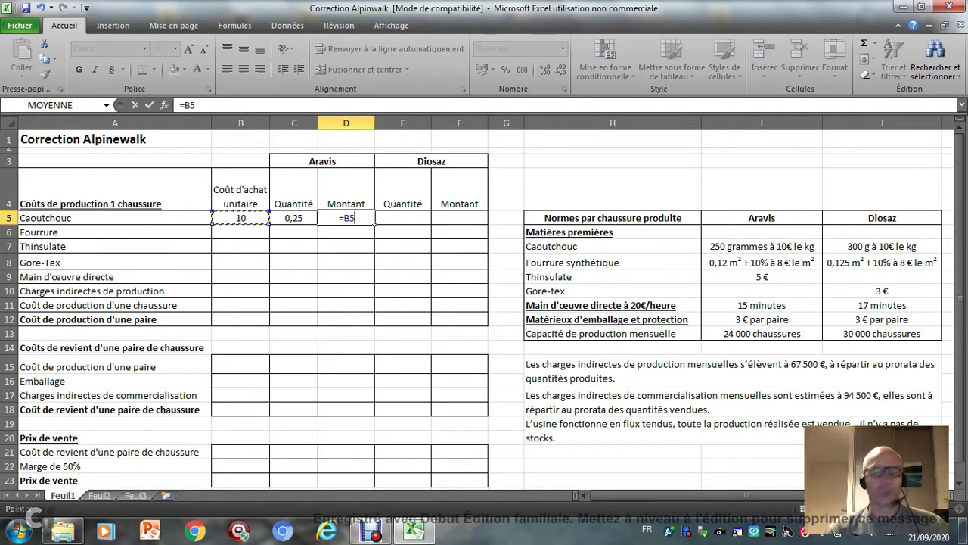
text(*)
key(Left)
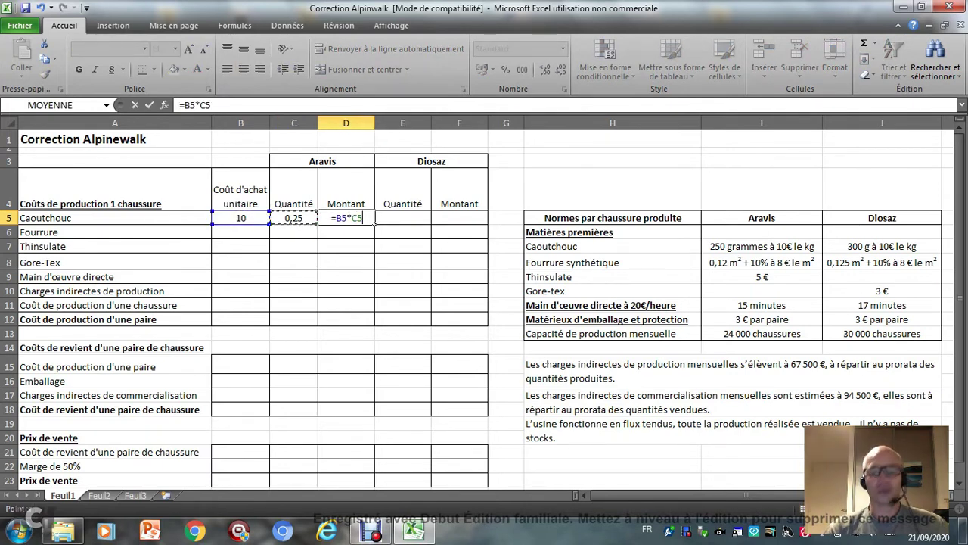
key(Return)
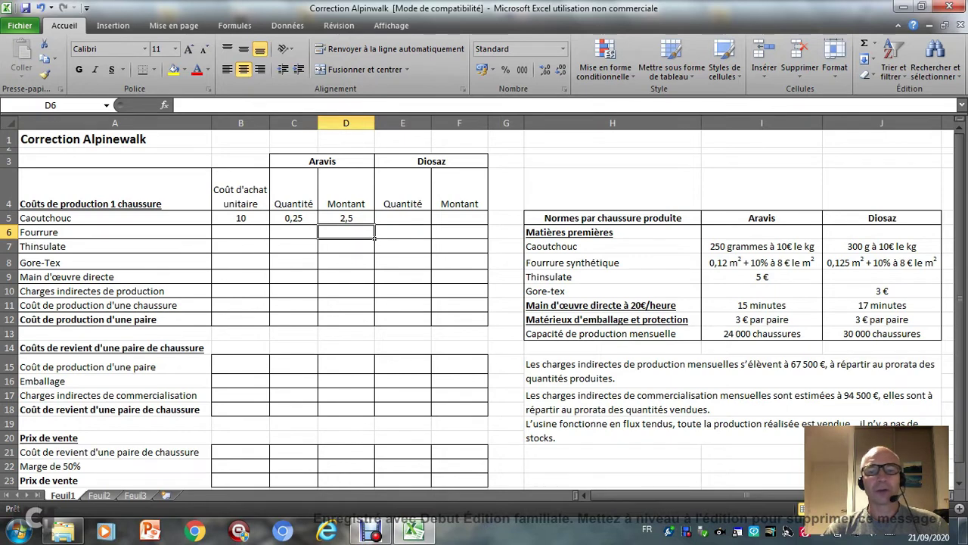
Enter 0,3 as the Diosaz quantity for Caoutchouc in E5
click(403, 218)
text(0,3)
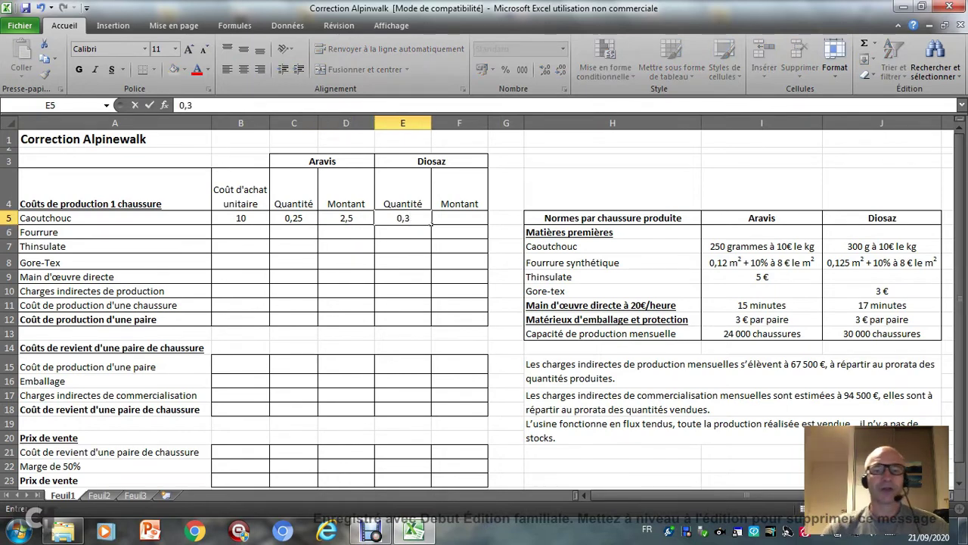
key(Return)
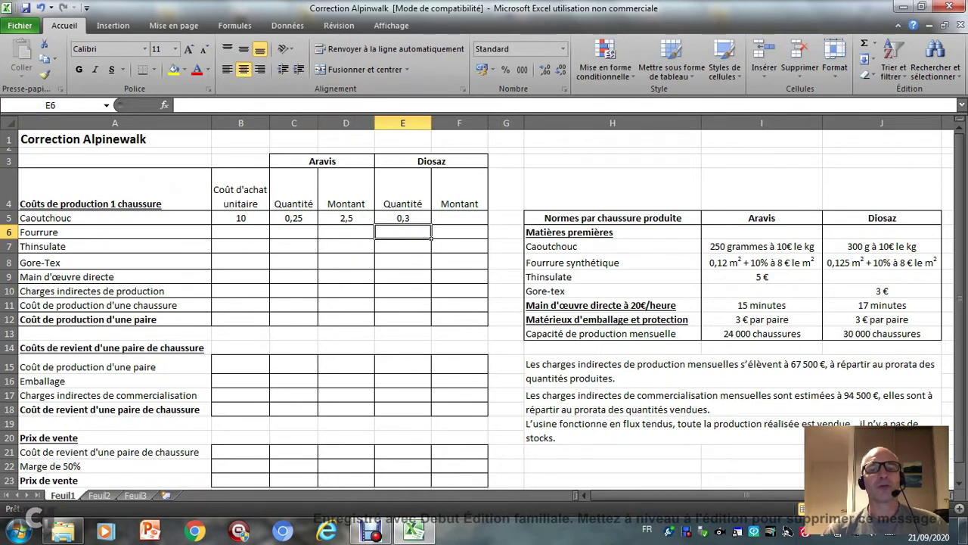
Calculate the Diosaz amount for Caoutchouc in F5 with the formula =E5*B5
click(484, 220)
text(=)
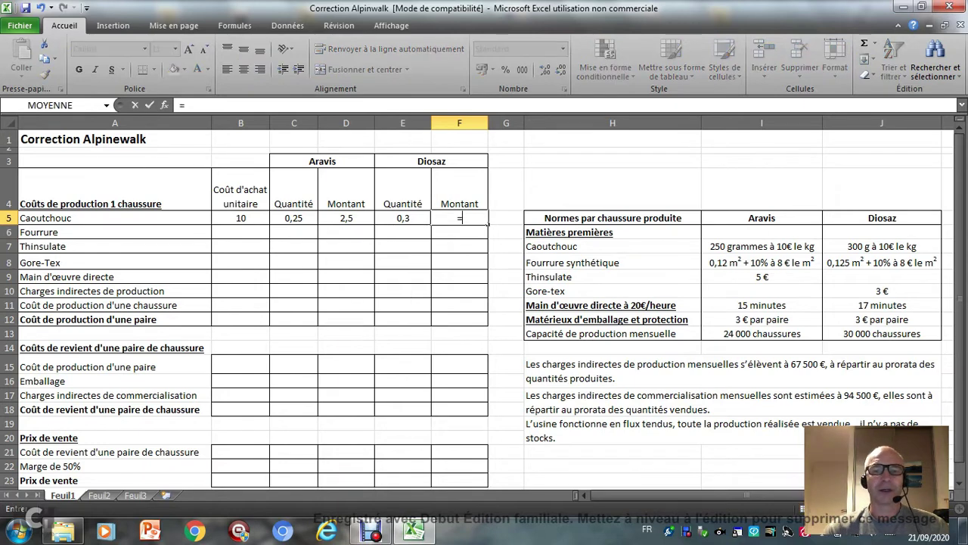
key(Left)
text(*)
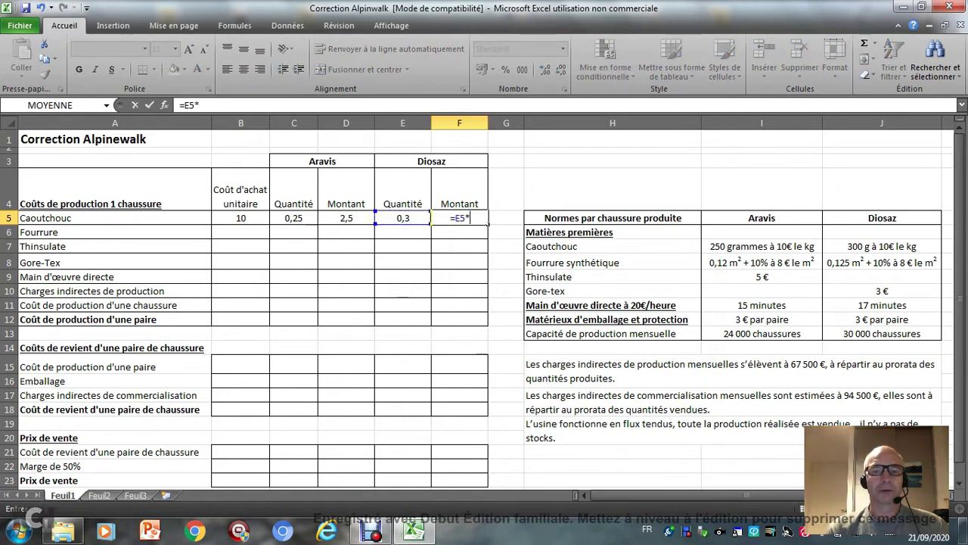
click(241, 218)
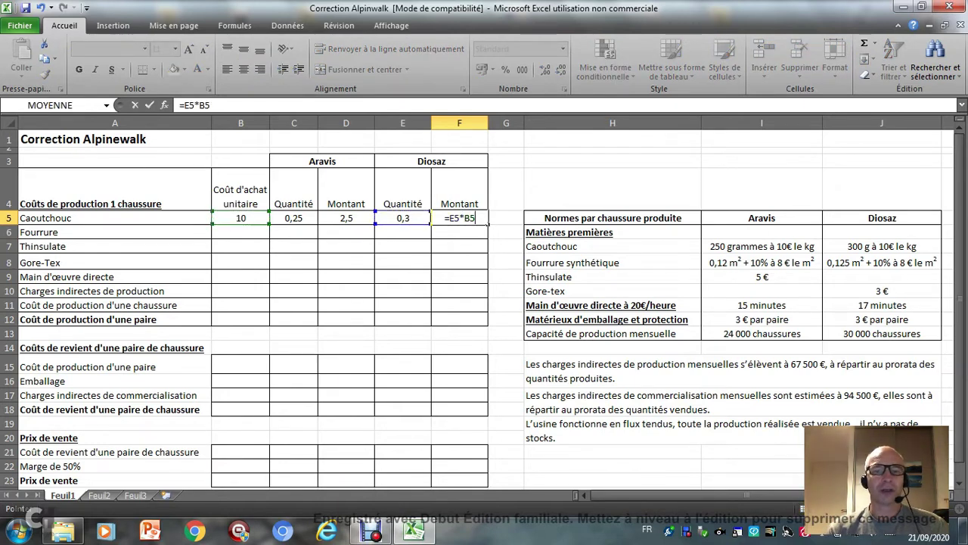
key(Return)
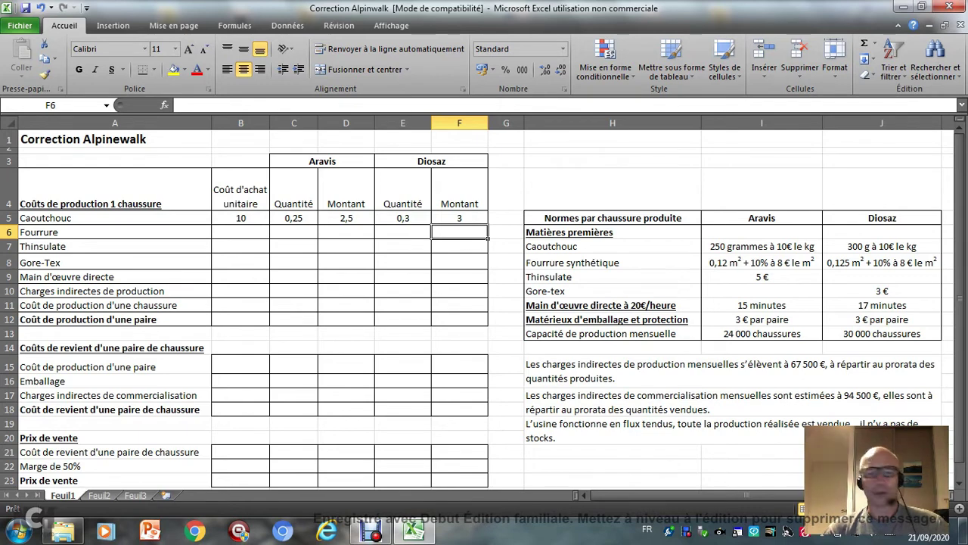
Enter 8 as the Fourrure unit cost in B6 and the formula =0,12*1,1 as its Aravis quantity in C6
click(241, 231)
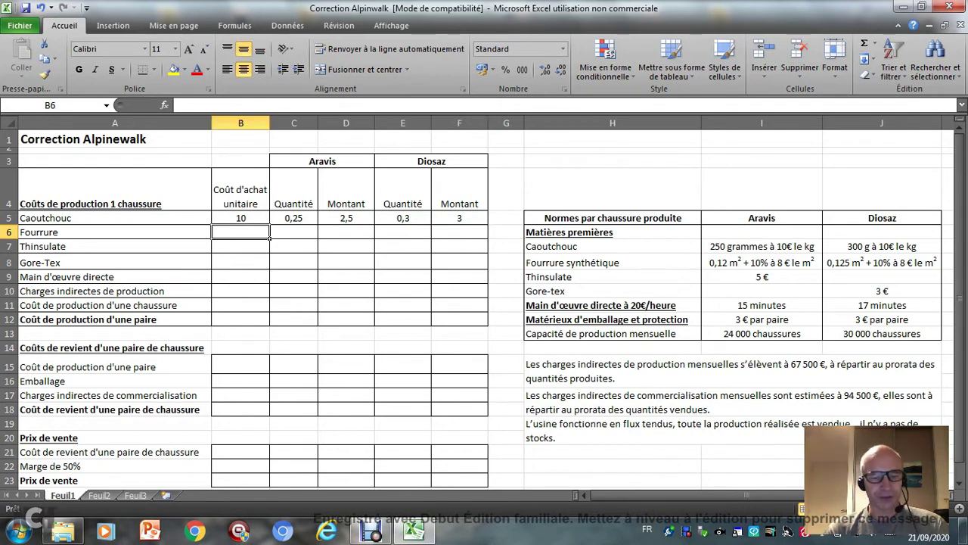
text(8)
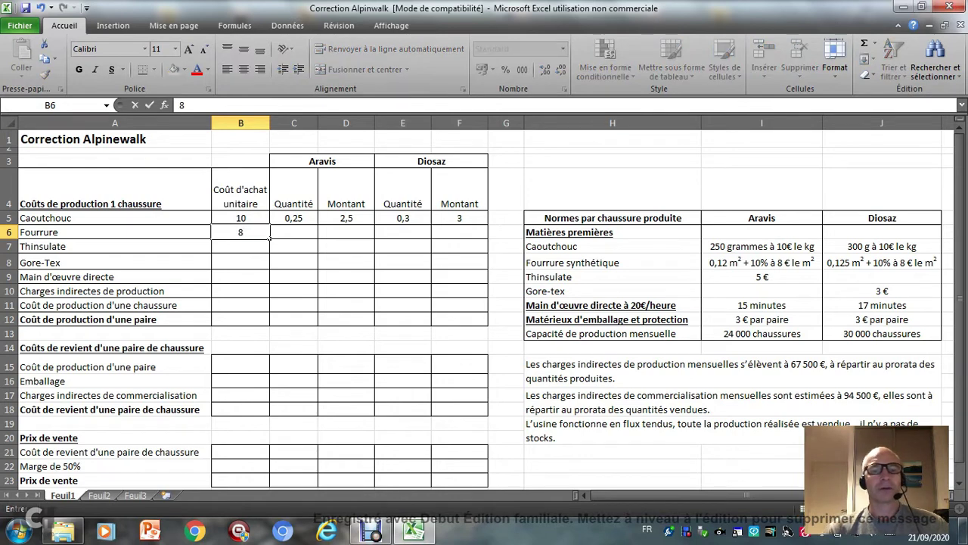
key(Tab)
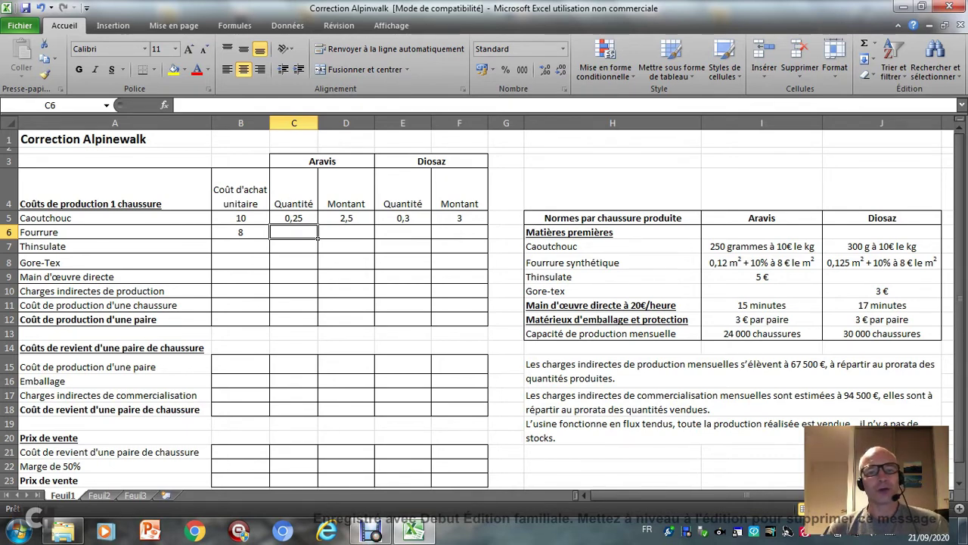
text(=)
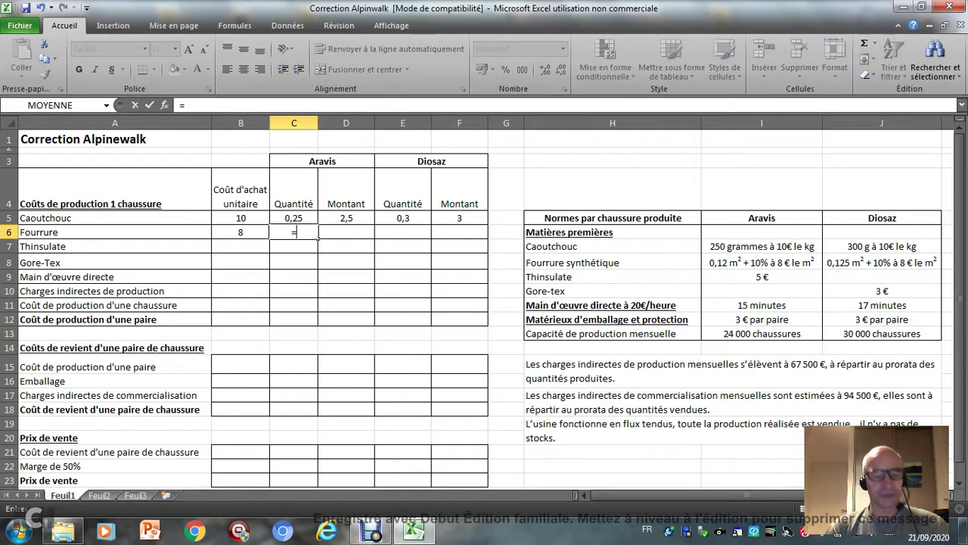
text(0,12)
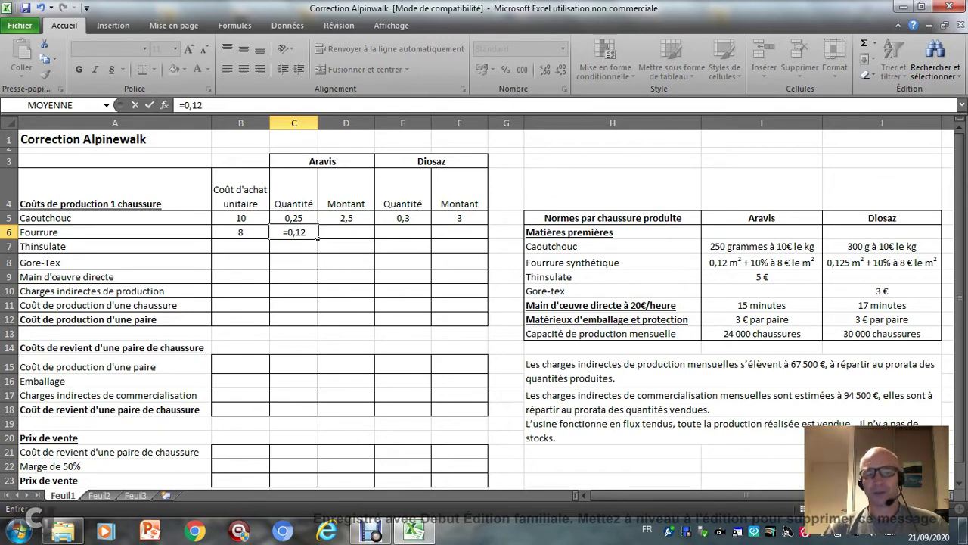
text(*1)
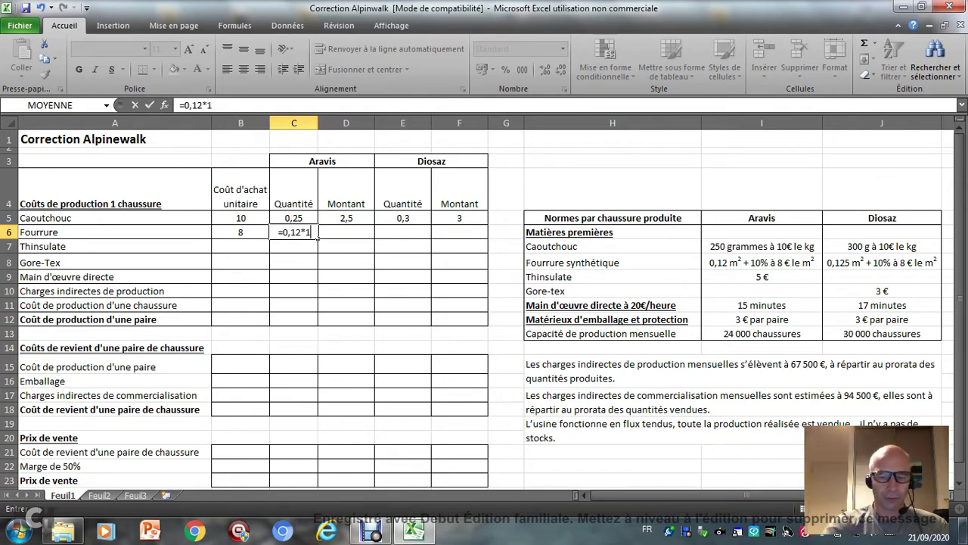
text(,1)
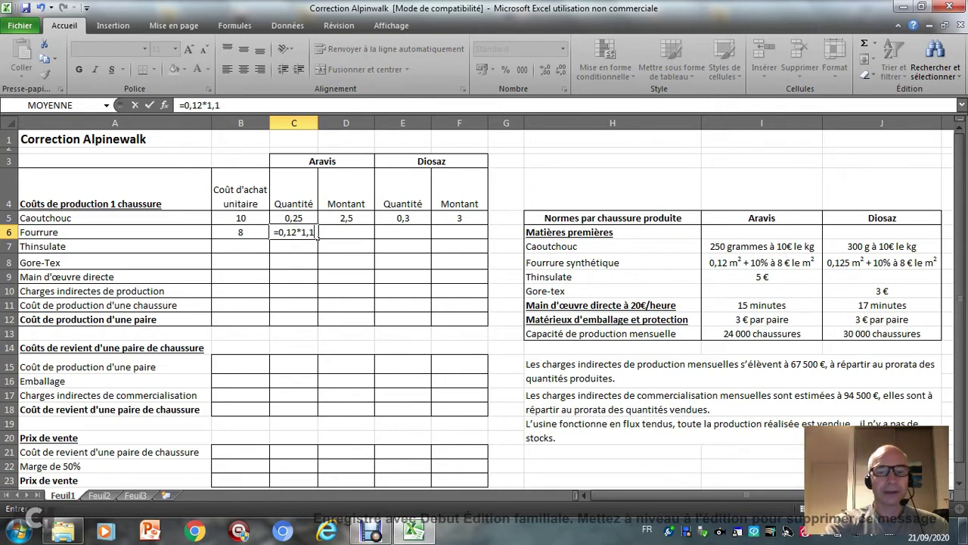
key(Return)
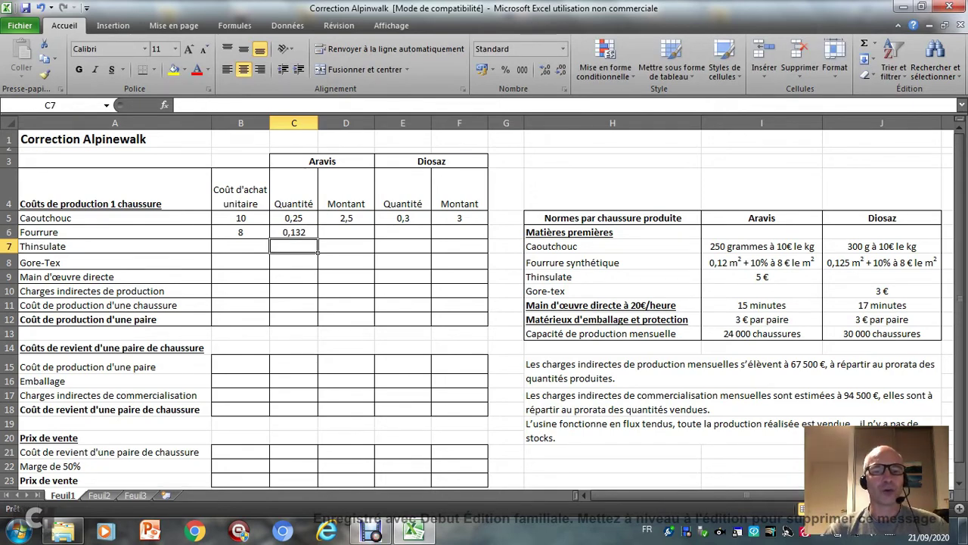
Calculate the Aravis amount for Fourrure in D6 with the formula =B6*C6
key(Up)
key(Right)
text(=)
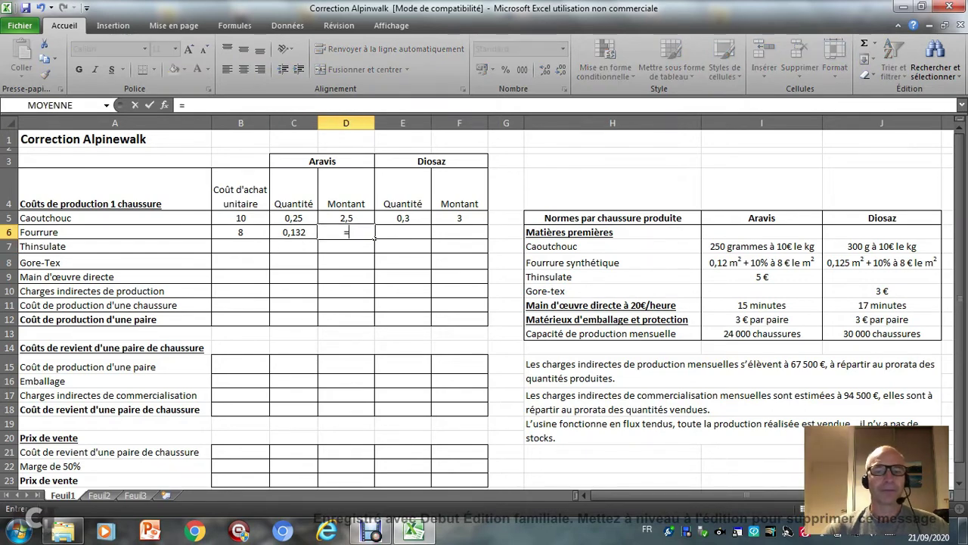
key(Left)
key(Left)
text(*)
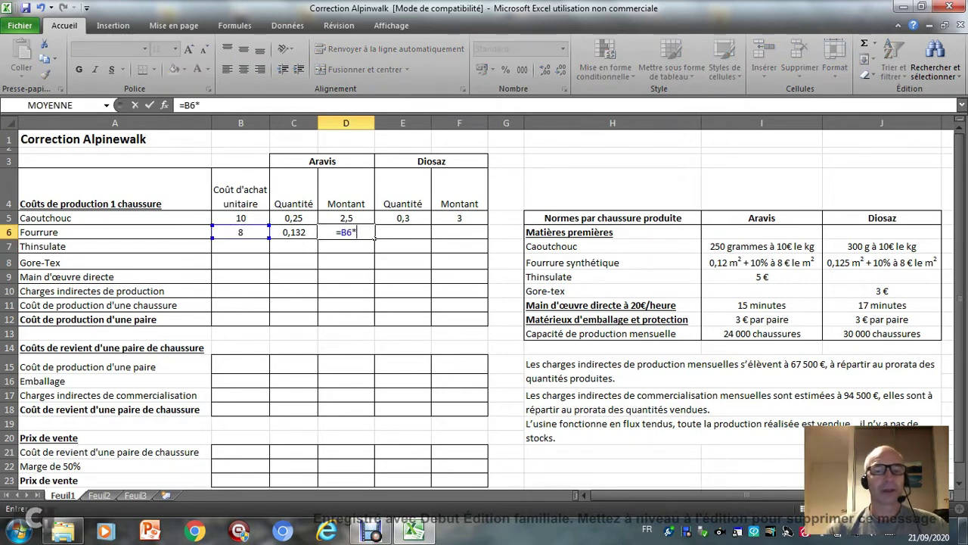
key(Left)
key(Return)
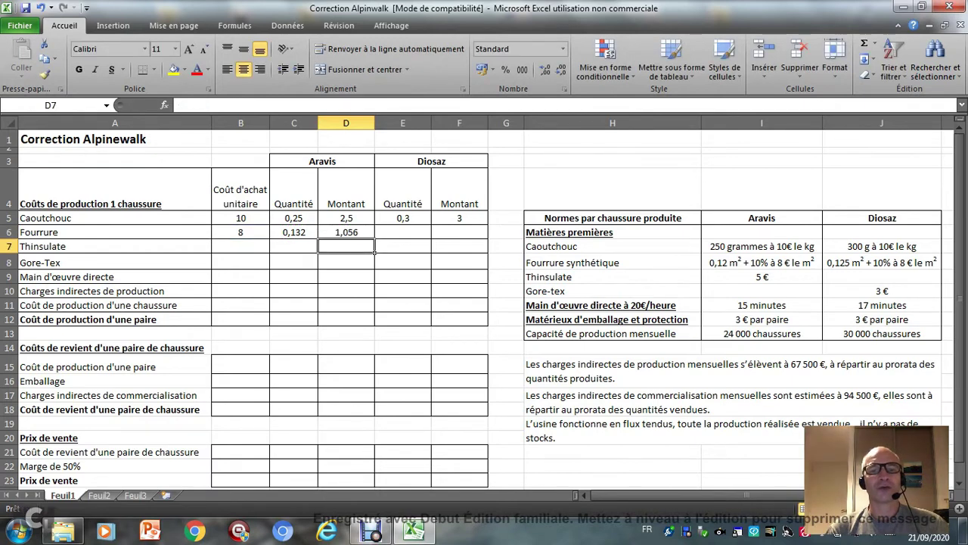
Enter the Diosaz quantity for Fourrure in E6 with the formula =0,125*1,1
click(402, 231)
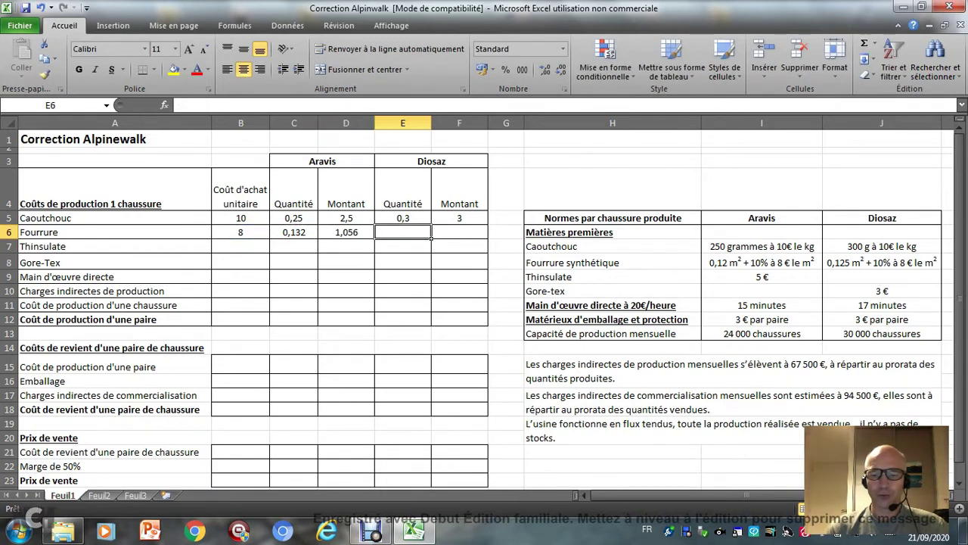
text(=)
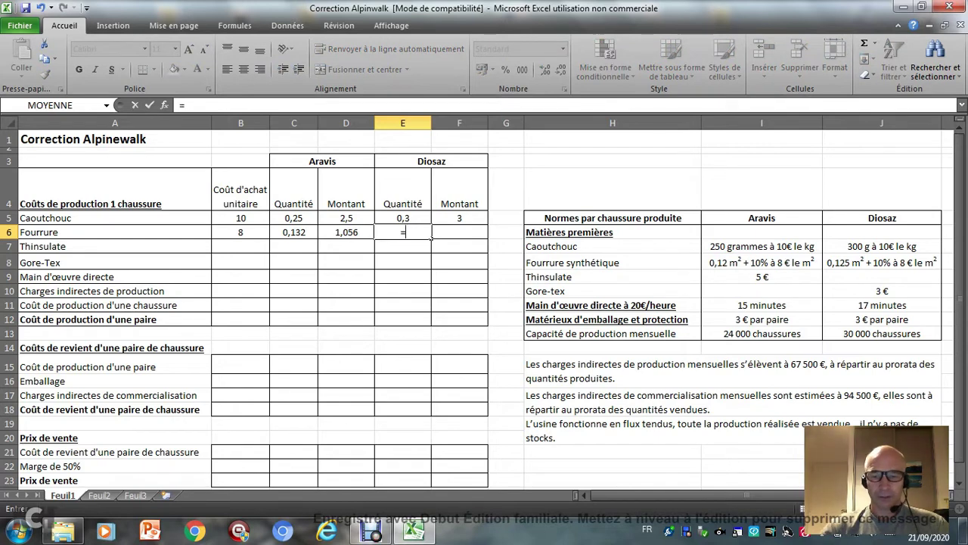
text(0,12)
text(5)
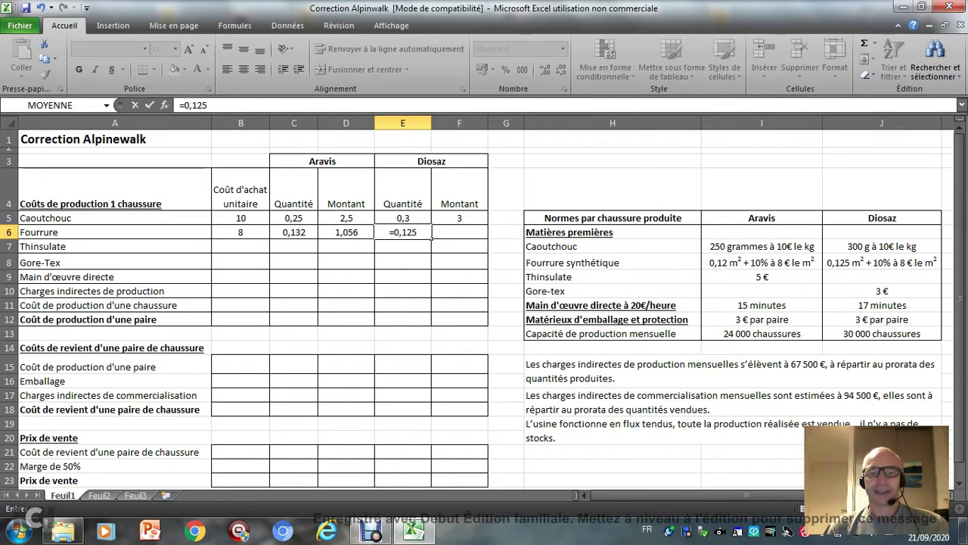
text(*)
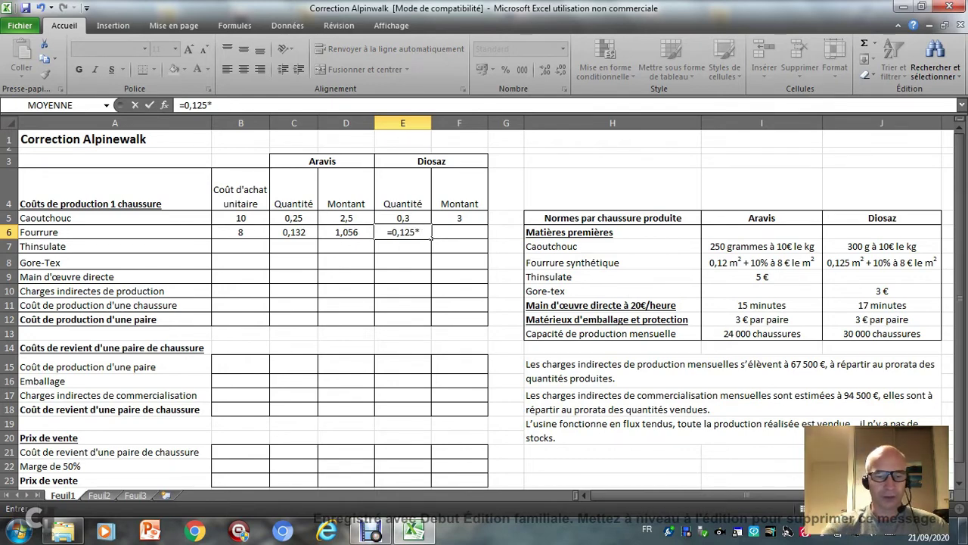
text(1,1)
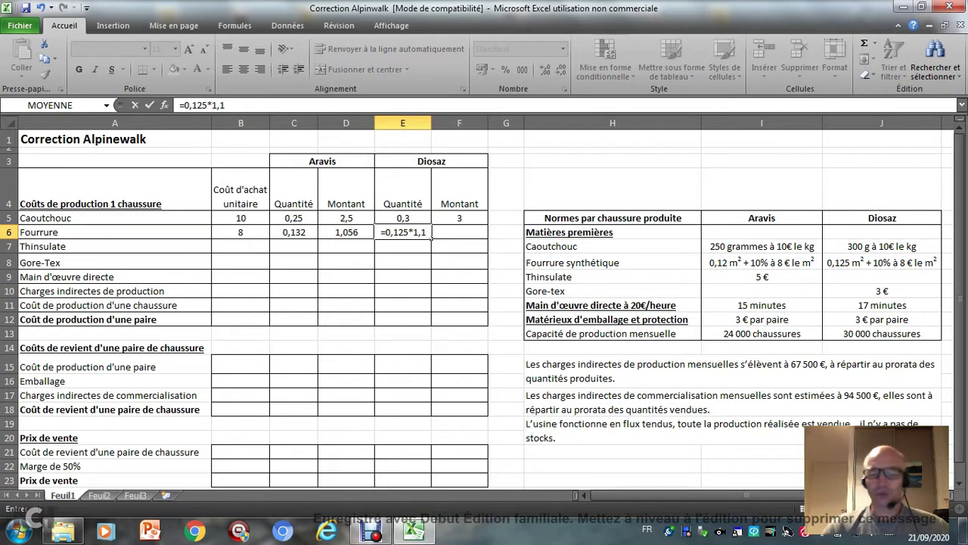
key(Return)
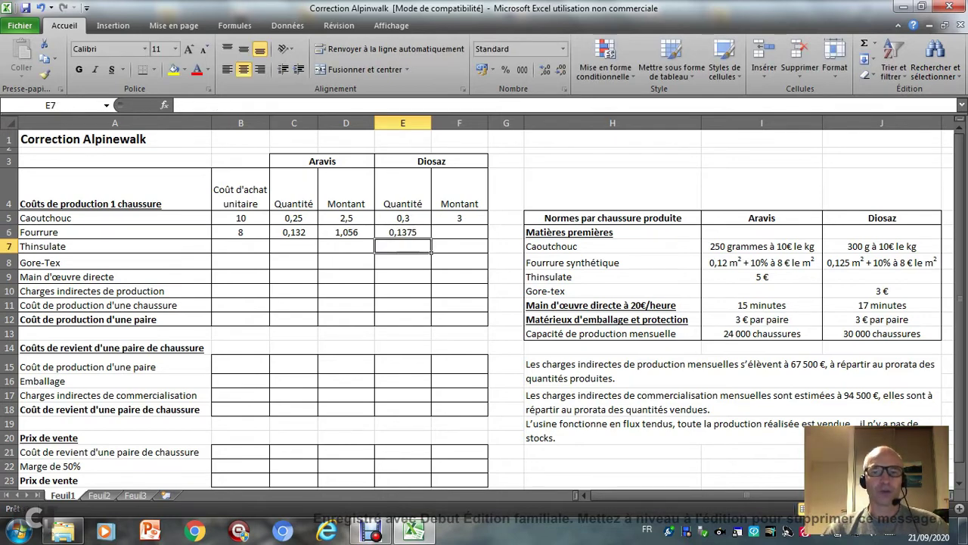
Calculate the Diosaz amount for Fourrure in F6 with the formula =E6*B6
click(459, 232)
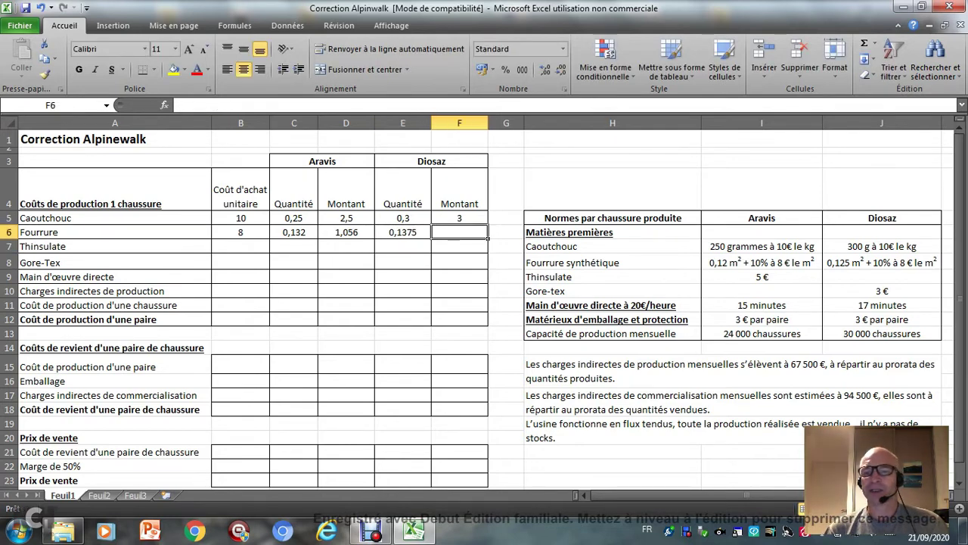
text(=)
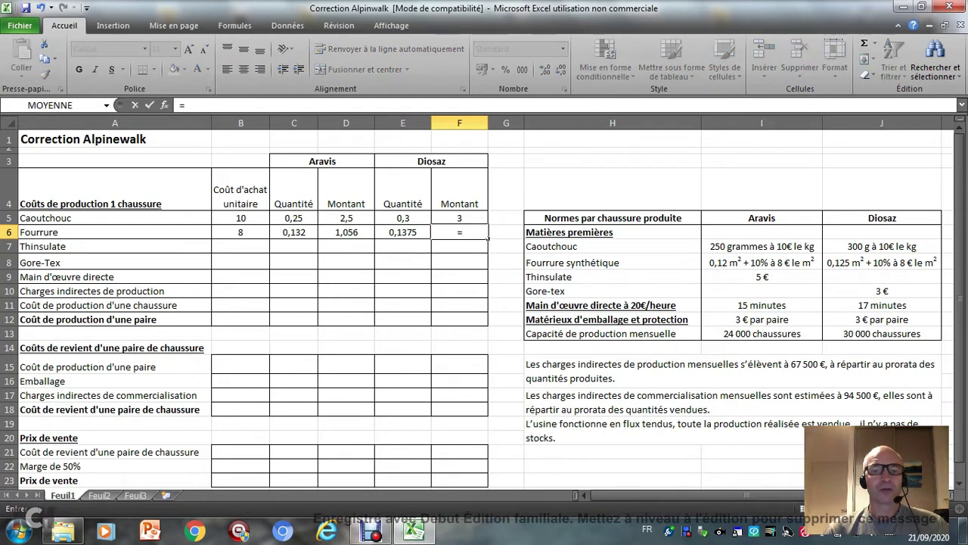
key(Left)
text(*)
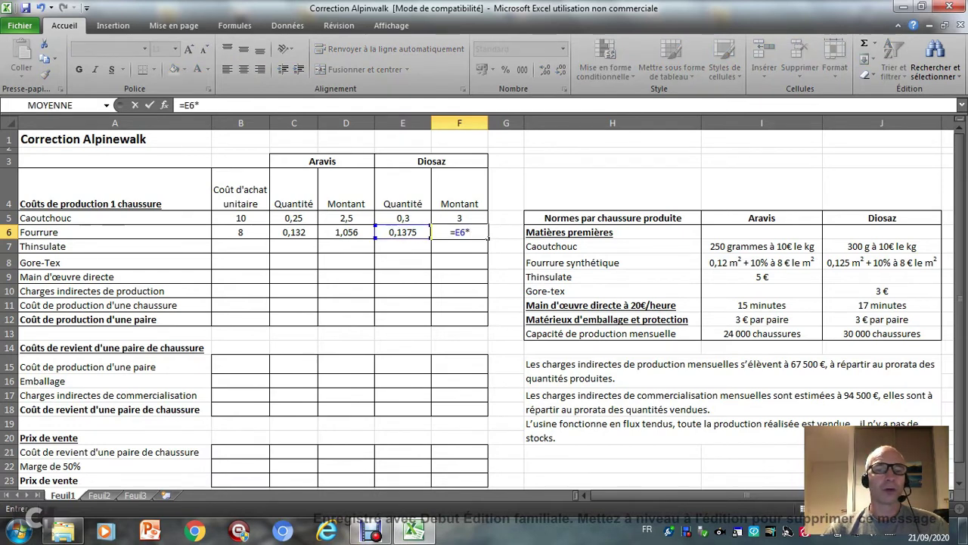
key(Left)
key(Left)
key(Left)
key(Left)
key(Return)
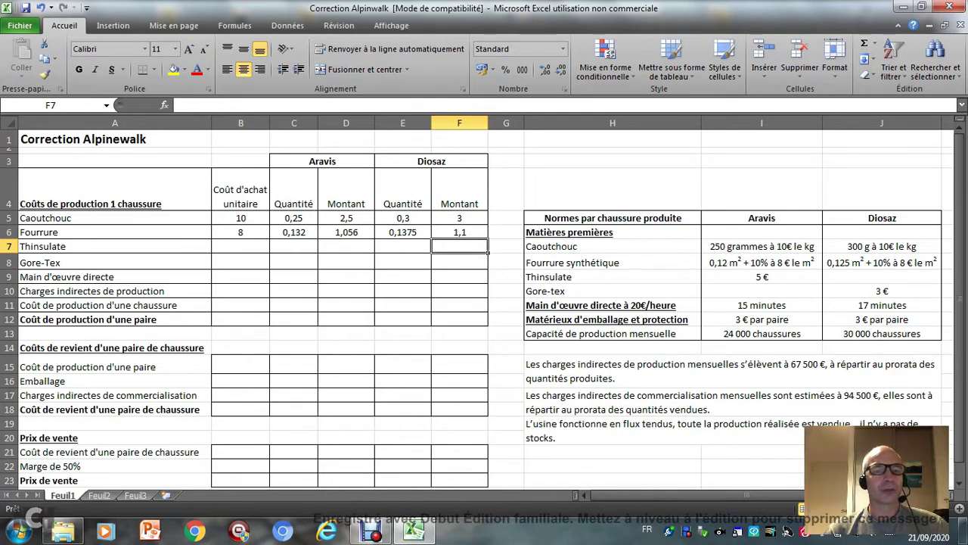
click(240, 246)
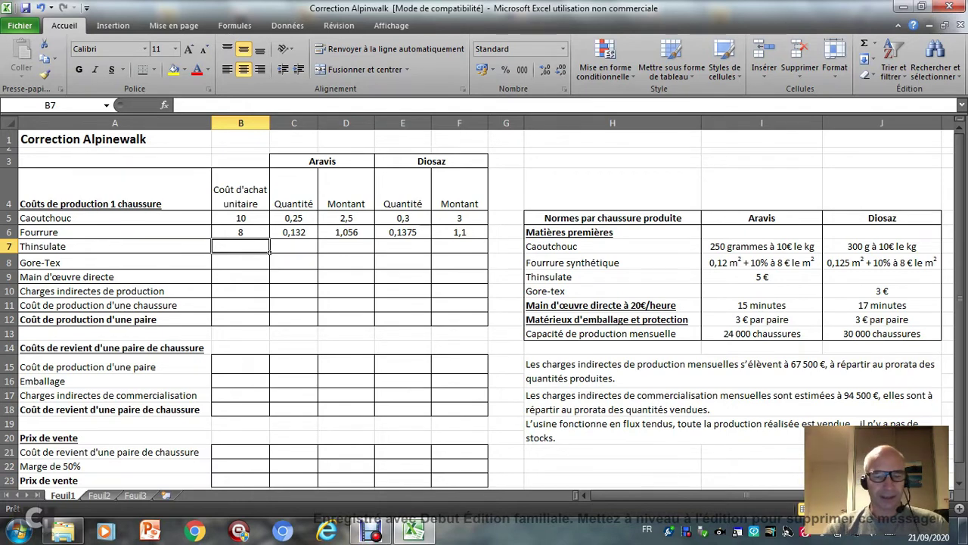
text(5)
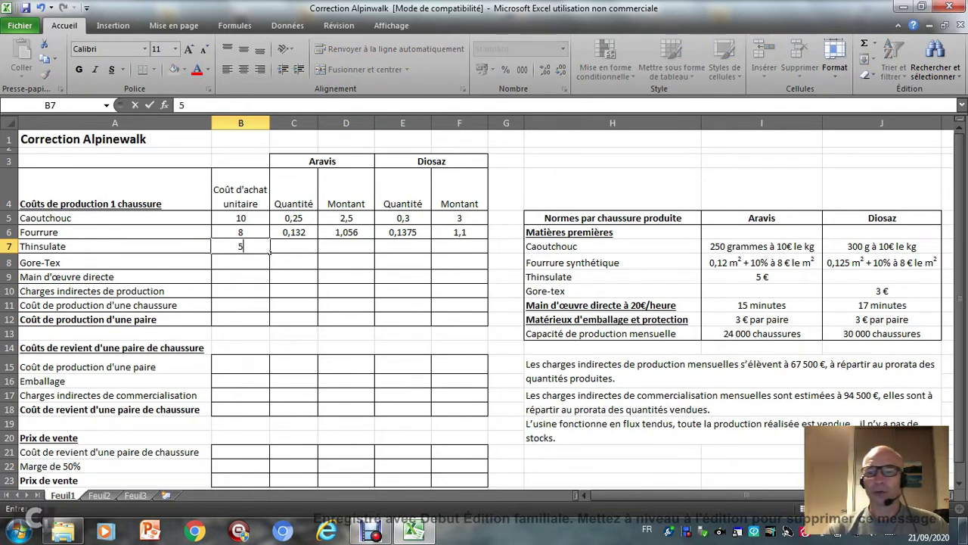
key(BackSpace)
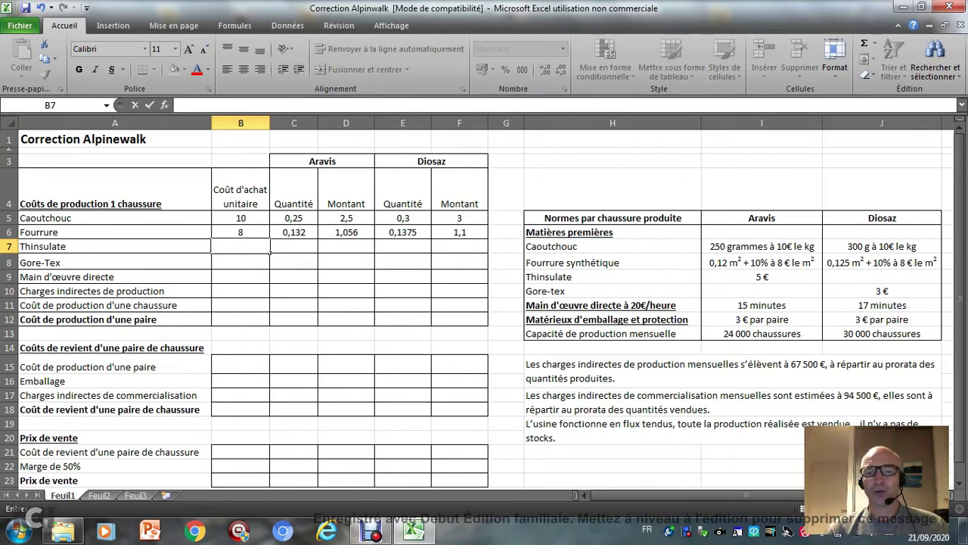
Enter 5 as the Aravis amount for Thinsulate in D7 and 3 as the Diosaz amount for Gore-Tex in F8
click(369, 248)
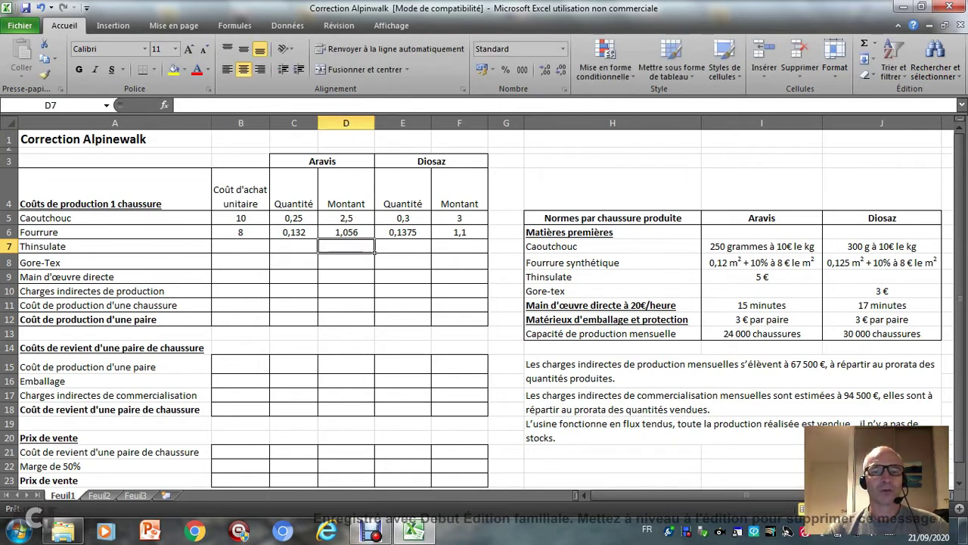
text(5)
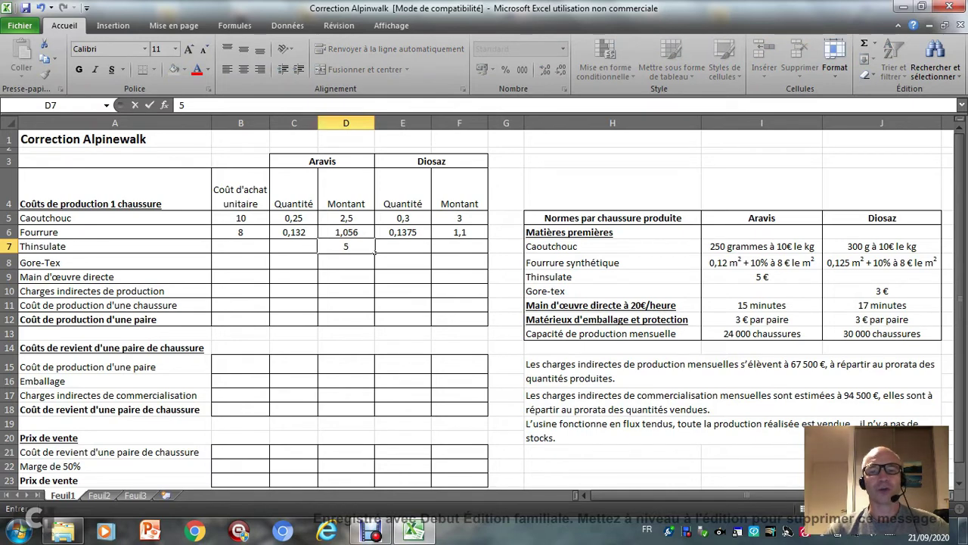
click(465, 250)
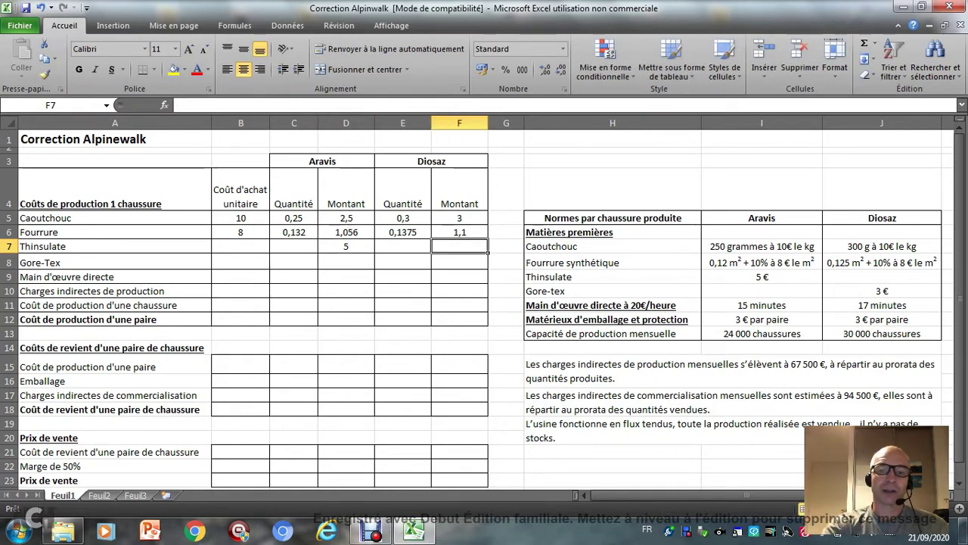
click(459, 262)
text(3)
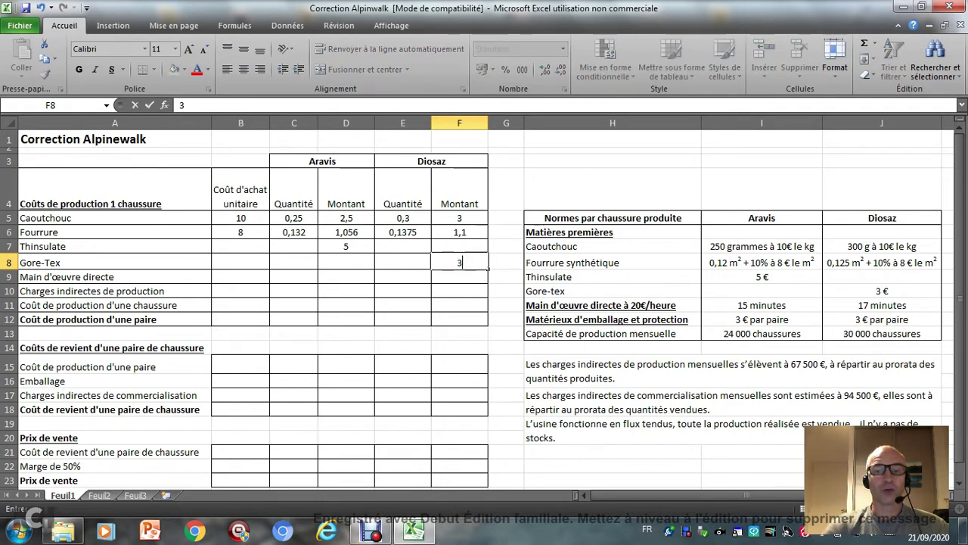
click(402, 304)
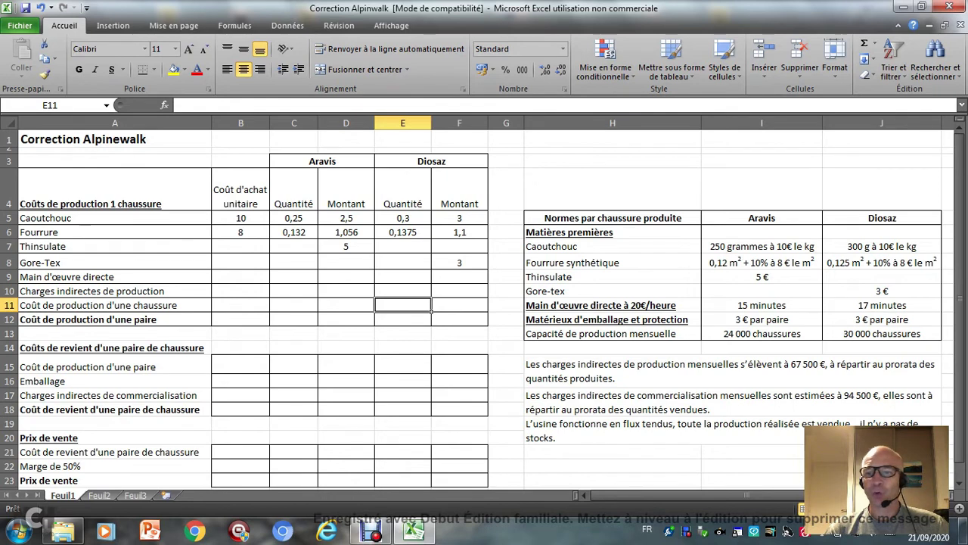
Enter 20 as the Main d'œuvre directe unit cost in B9 and the formula =15/60 as its Aravis quantity in C9
click(261, 278)
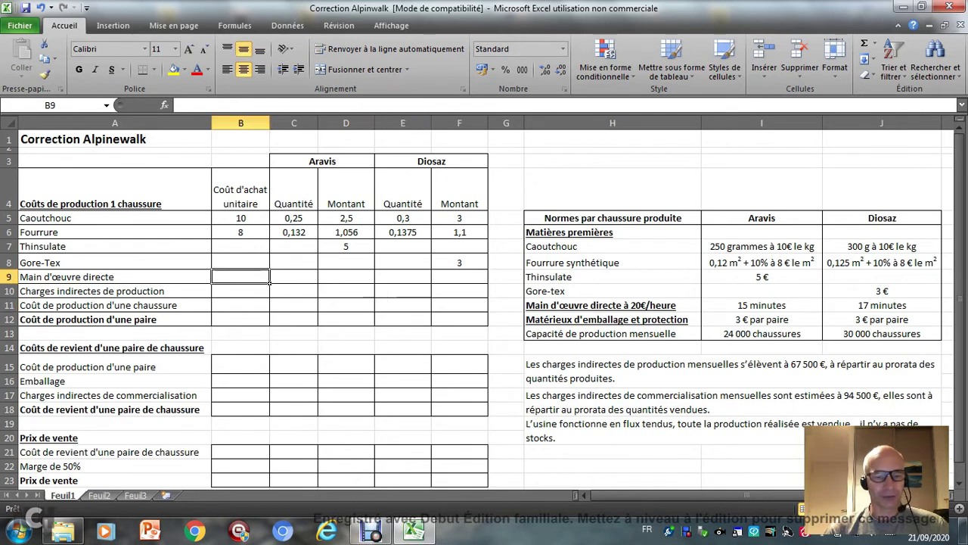
text(20)
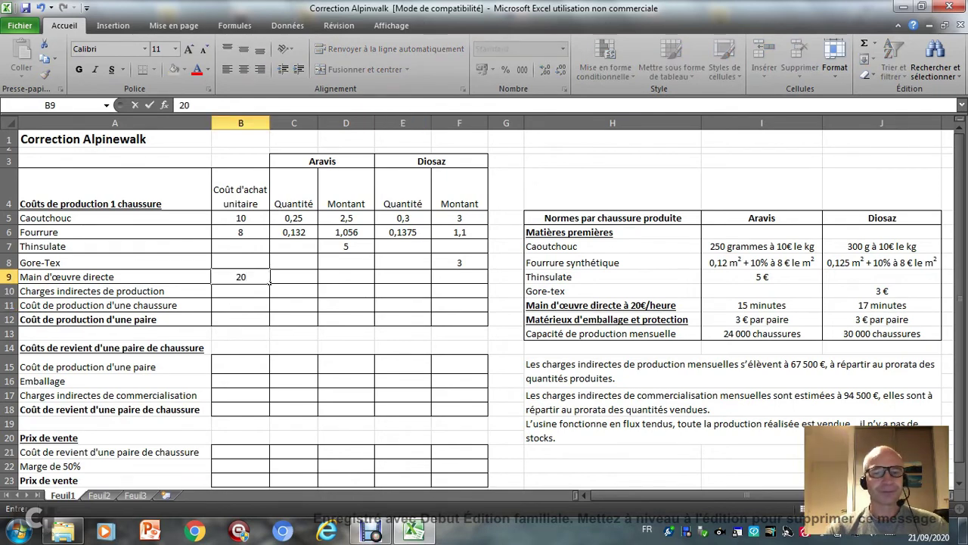
key(Return)
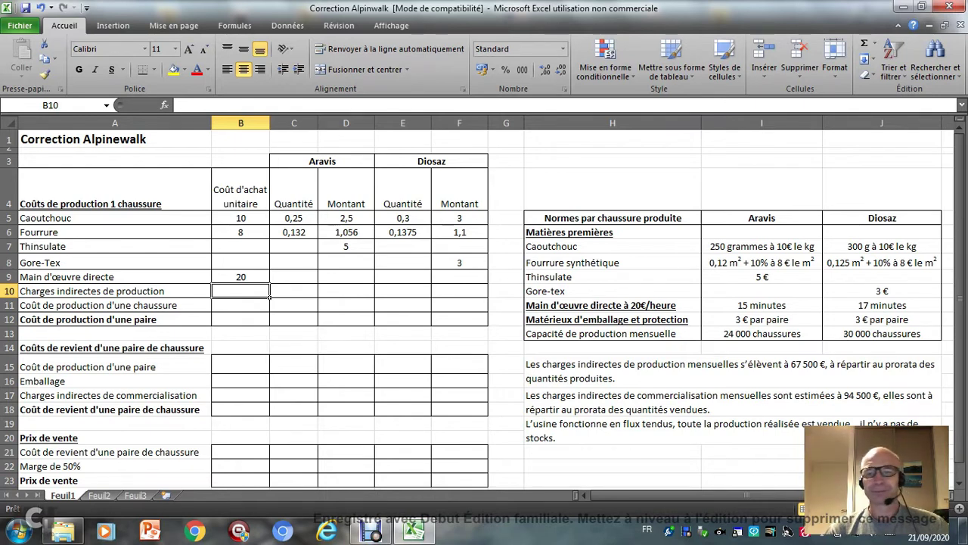
click(293, 277)
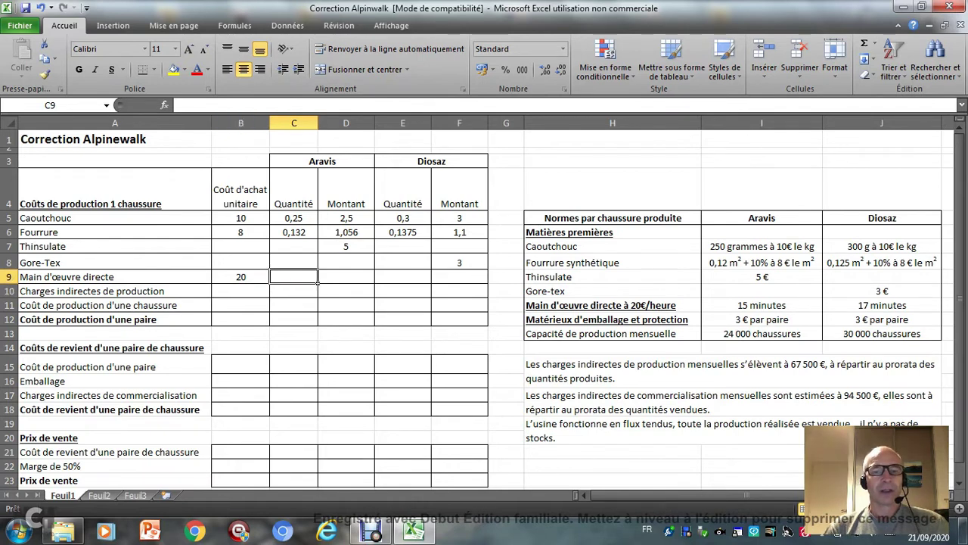
text(=)
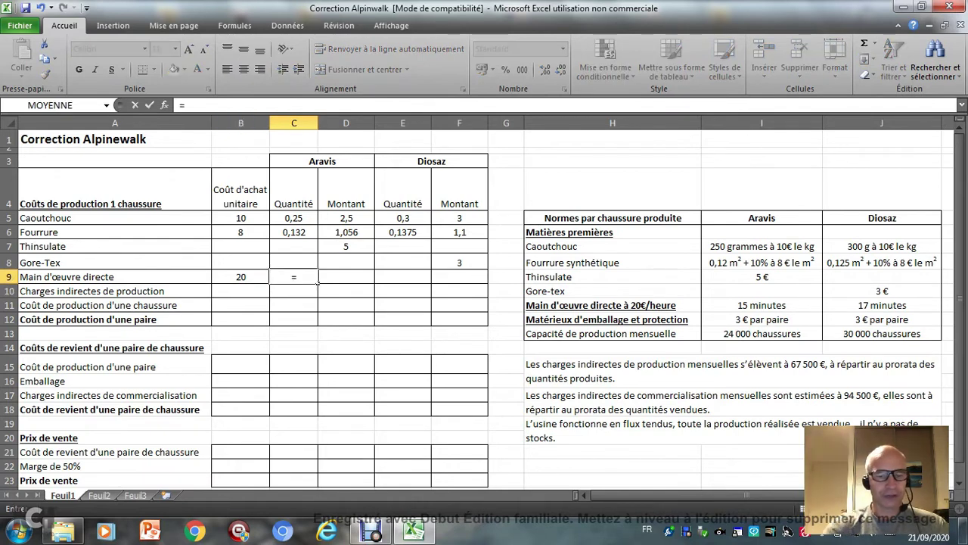
text(15)
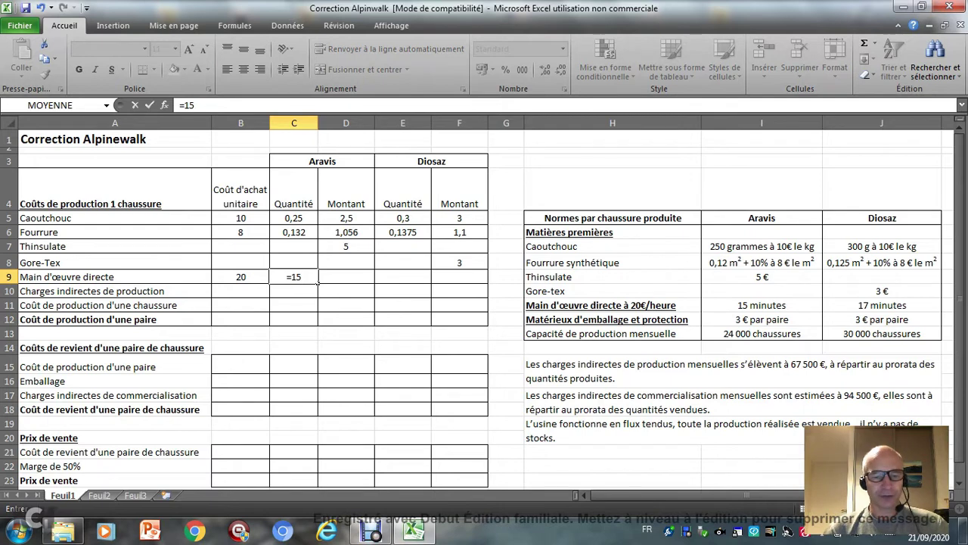
text(/6)
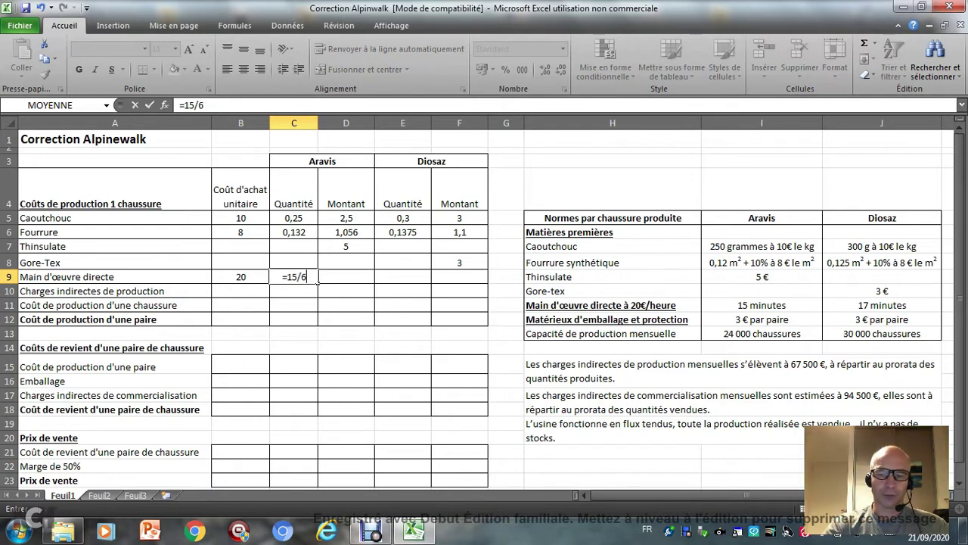
text(0)
key(Return)
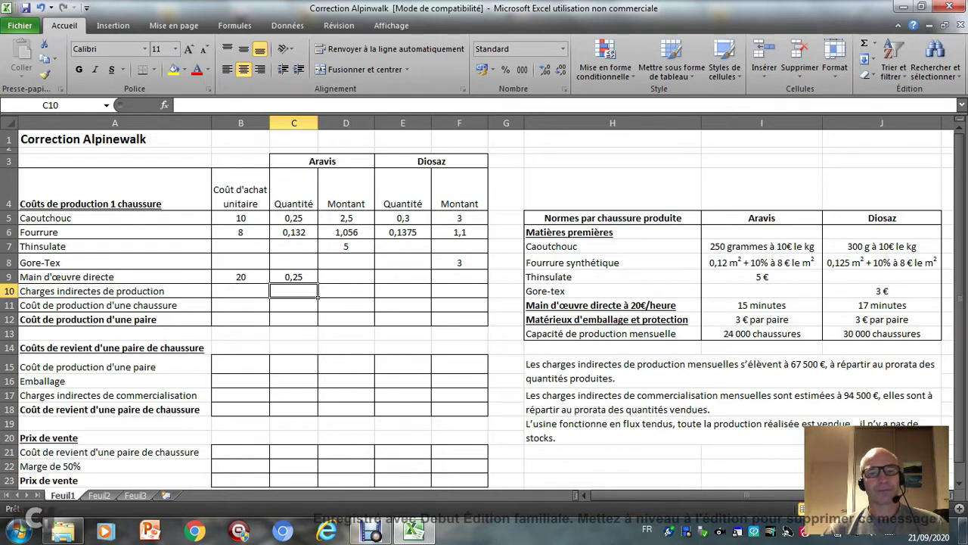
Calculate the Aravis amount for Main d'œuvre directe in D9 with the formula =B9*C9
key(Up)
key(Right)
text(=)
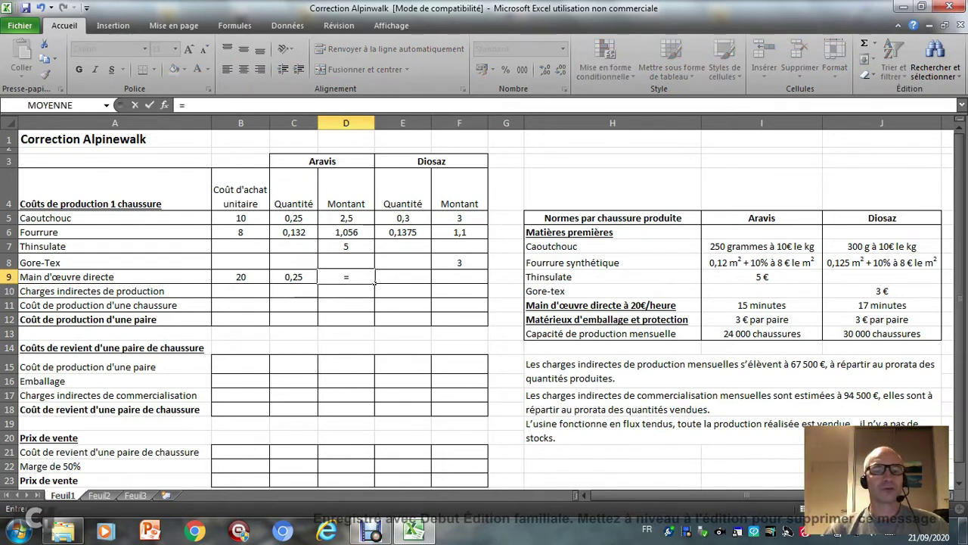
key(Left)
key(Left)
text(*)
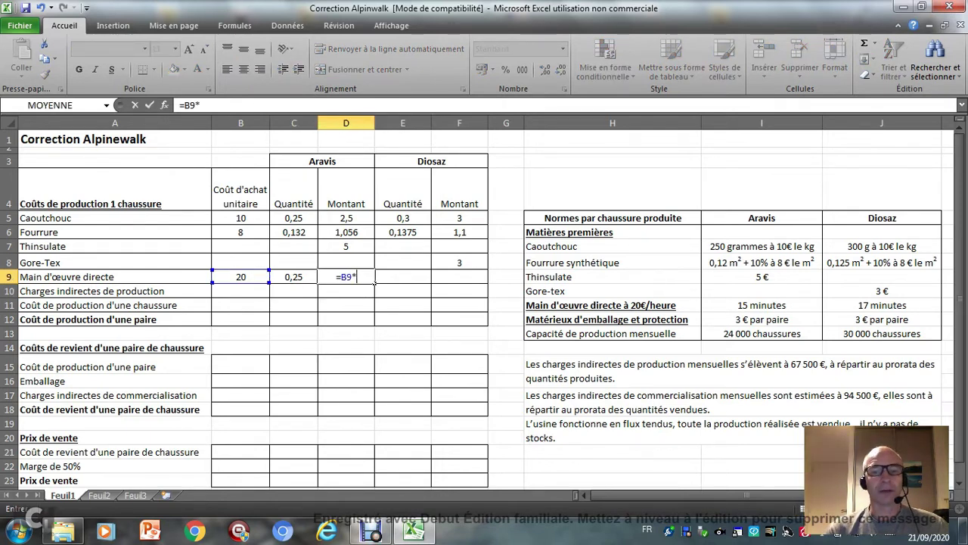
key(Left)
key(Return)
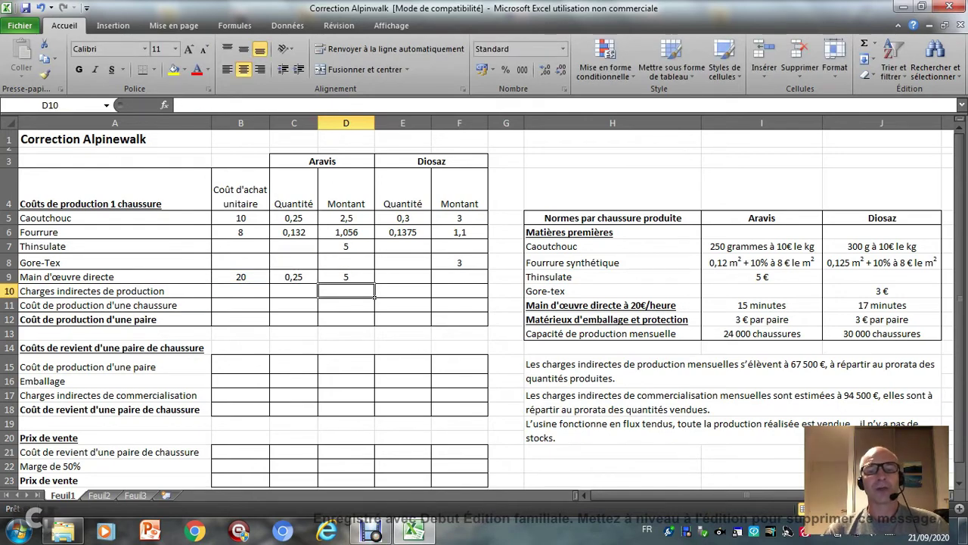
Enter the Diosaz quantity for Main d'œuvre directe in E9 with the formula =17/60
click(402, 277)
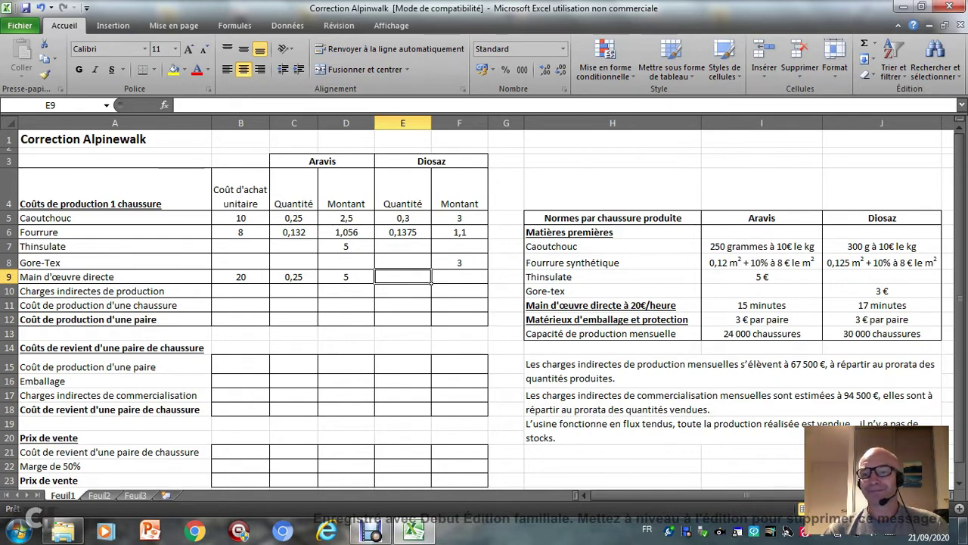
text(17)
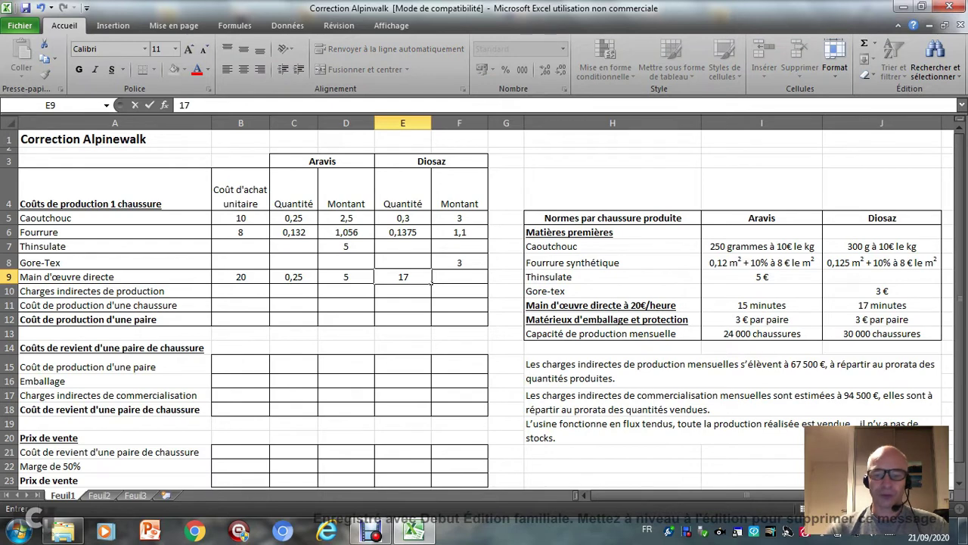
key(BackSpace)
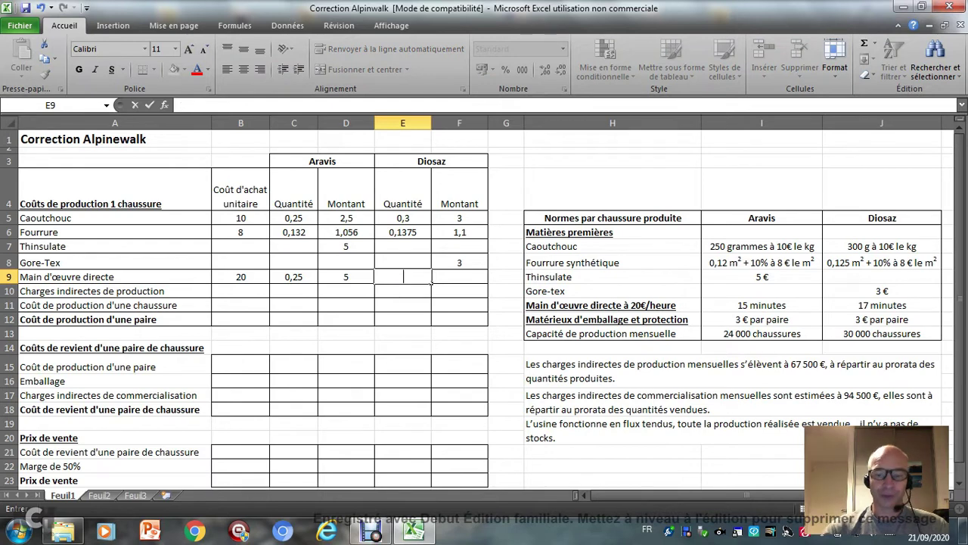
key(Home)
text(=)
text(7)
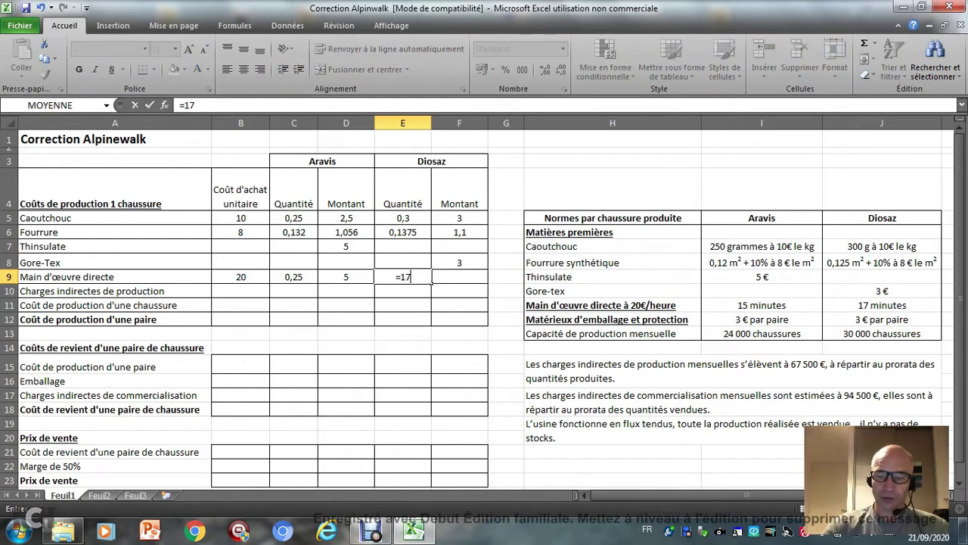
text(/60)
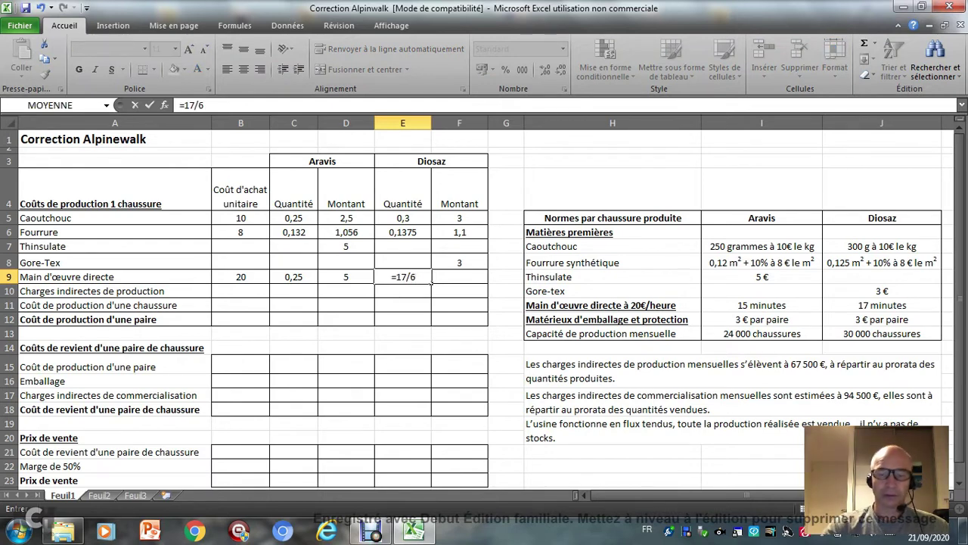
key(Return)
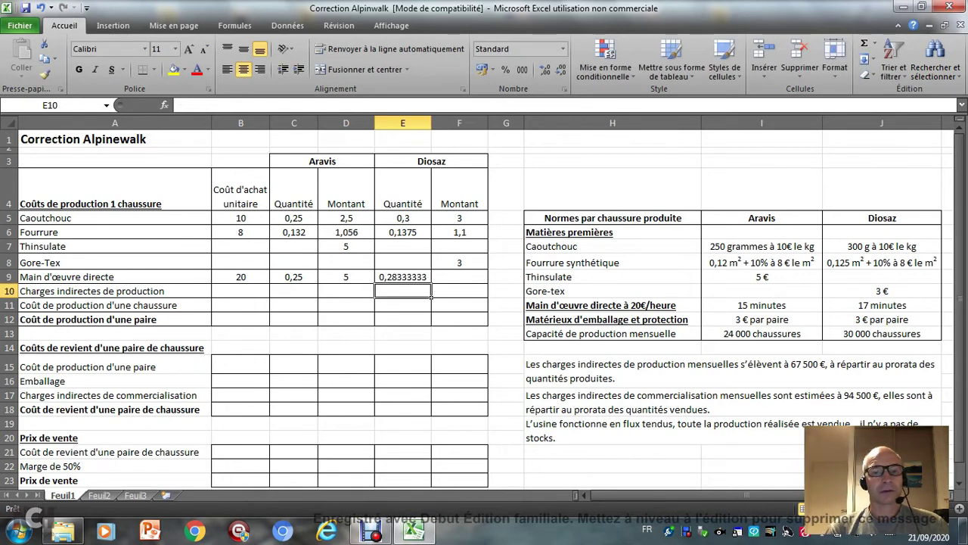
Calculate the Diosaz amount for Main d'œuvre directe in F9 with the formula =E9*B9
click(402, 277)
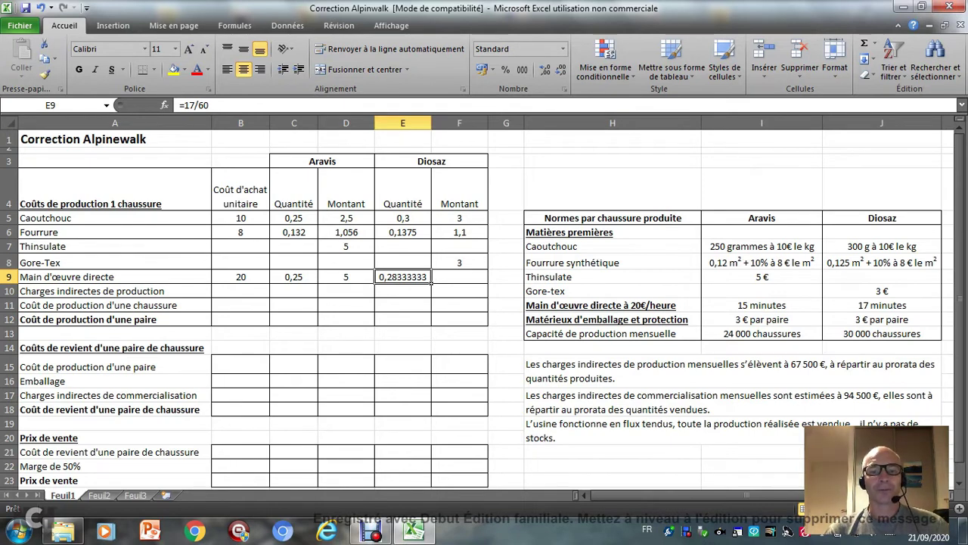
key(Right)
text(=)
key(Left)
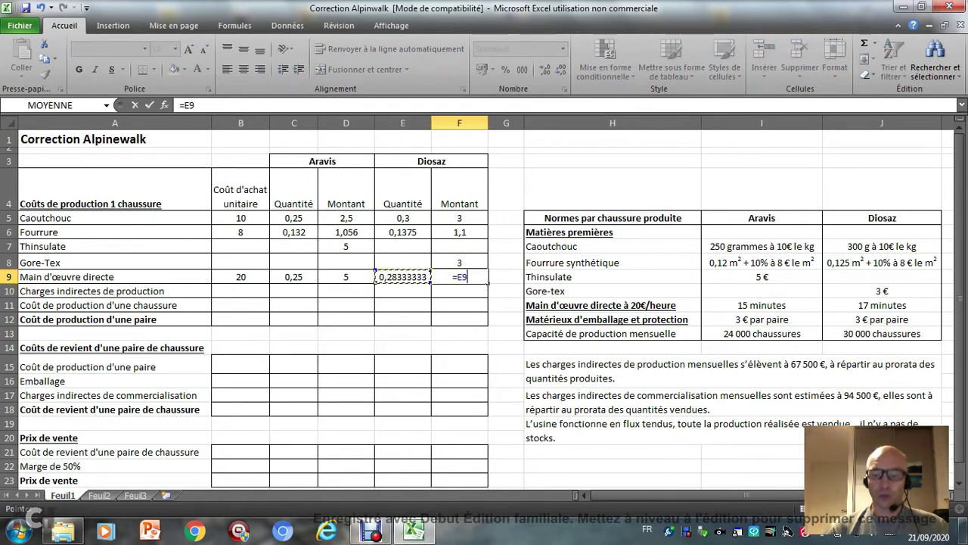
text(*)
key(Left)
key(Left)
key(Left)
key(Left)
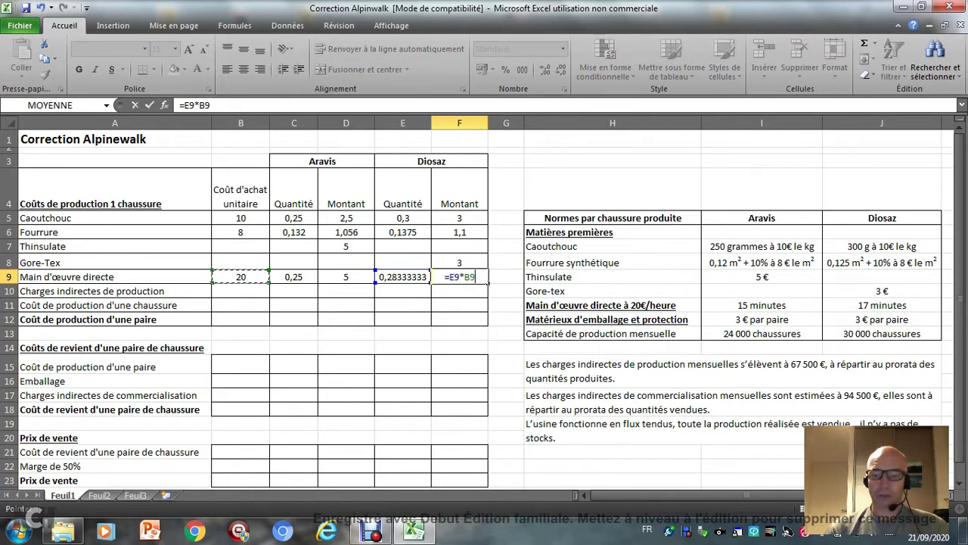
key(Return)
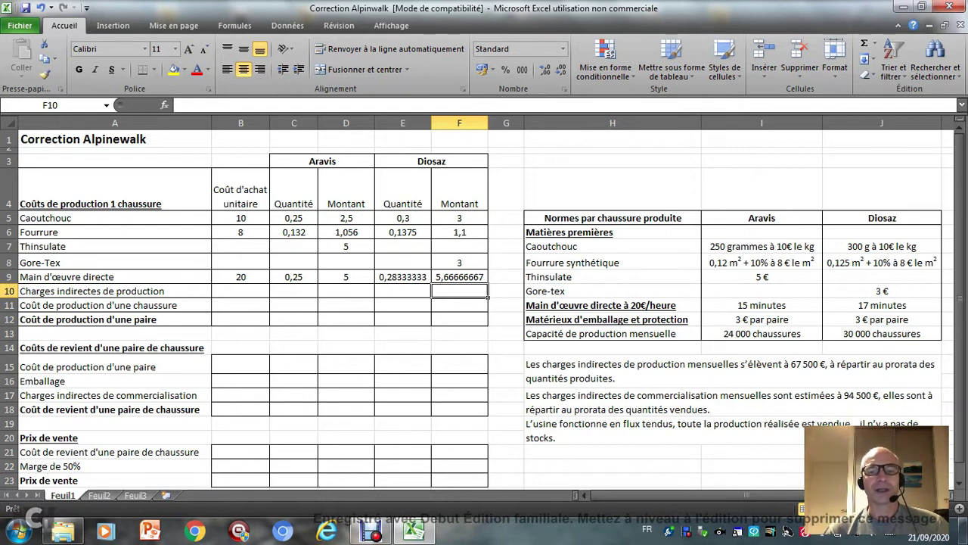
Enter 67 500 in B10 as the total for Charges indirectes de production
click(459, 277)
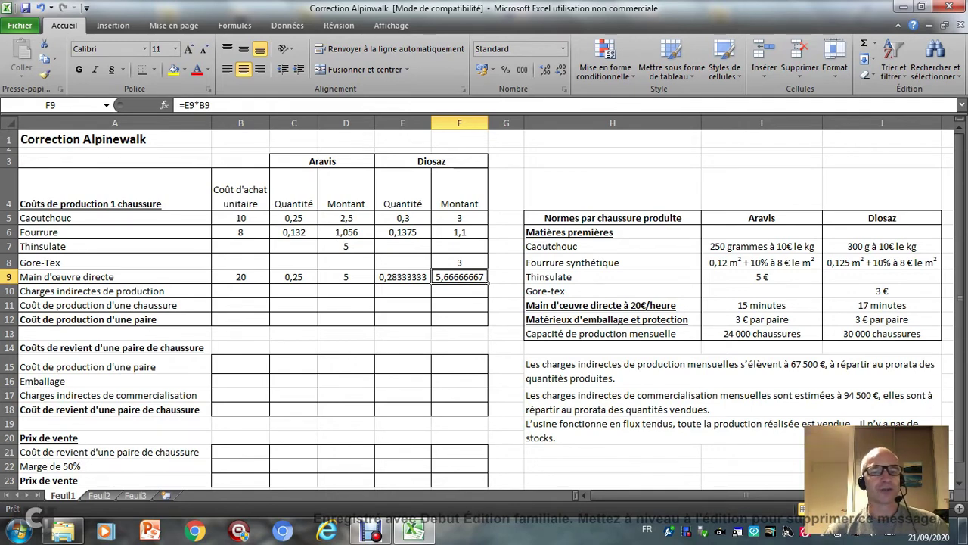
click(241, 291)
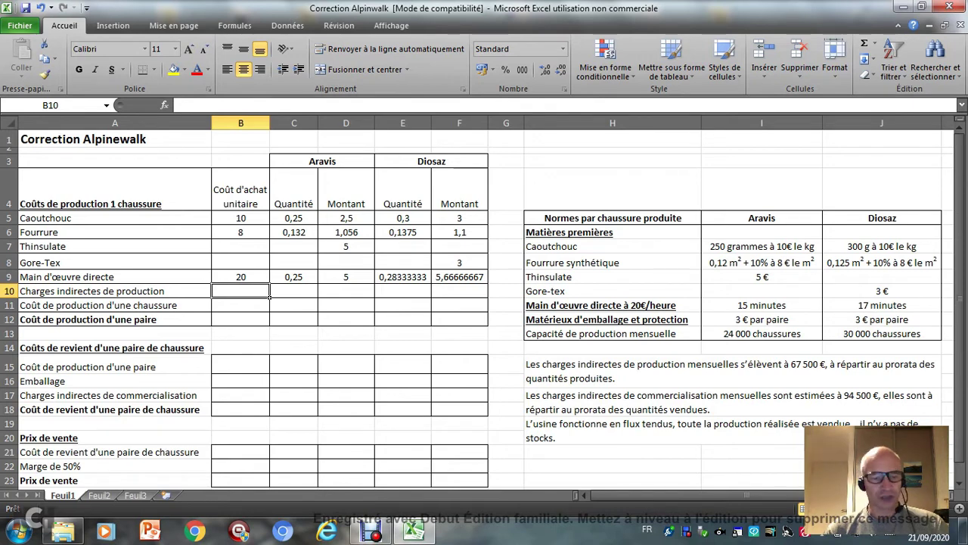
text(67 500)
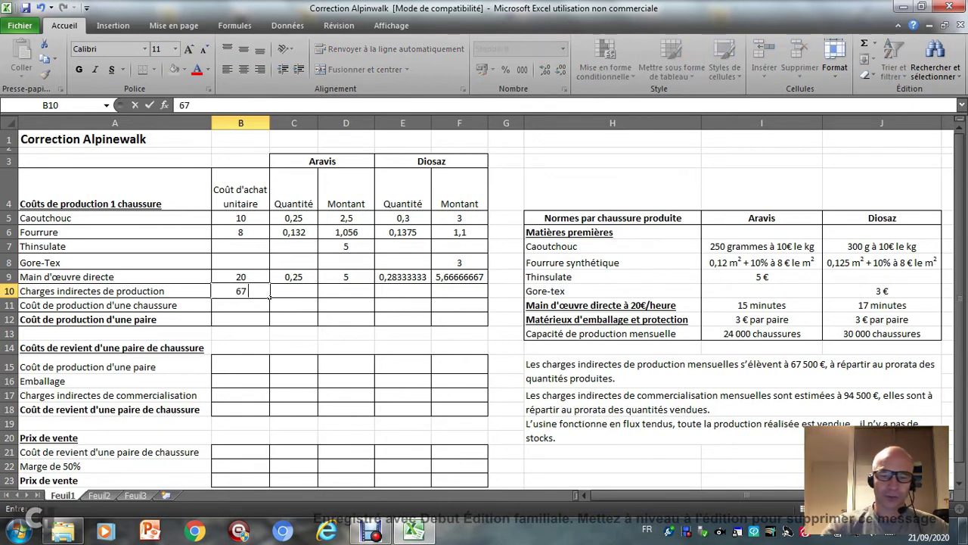
click(371, 350)
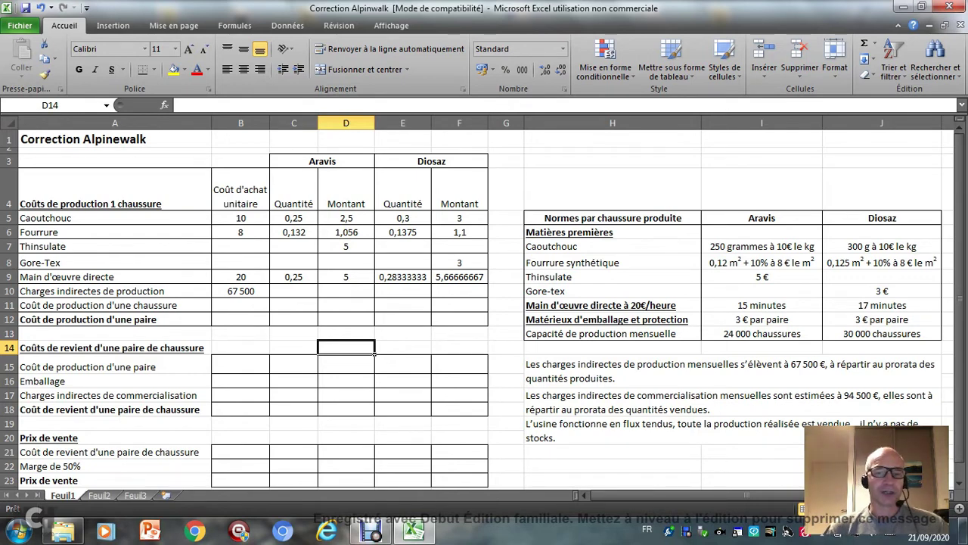
Begin the Aravis formula for Charges indirectes de production in D10, multiplying B10 by the production share 24000/(24000+30000)
click(373, 295)
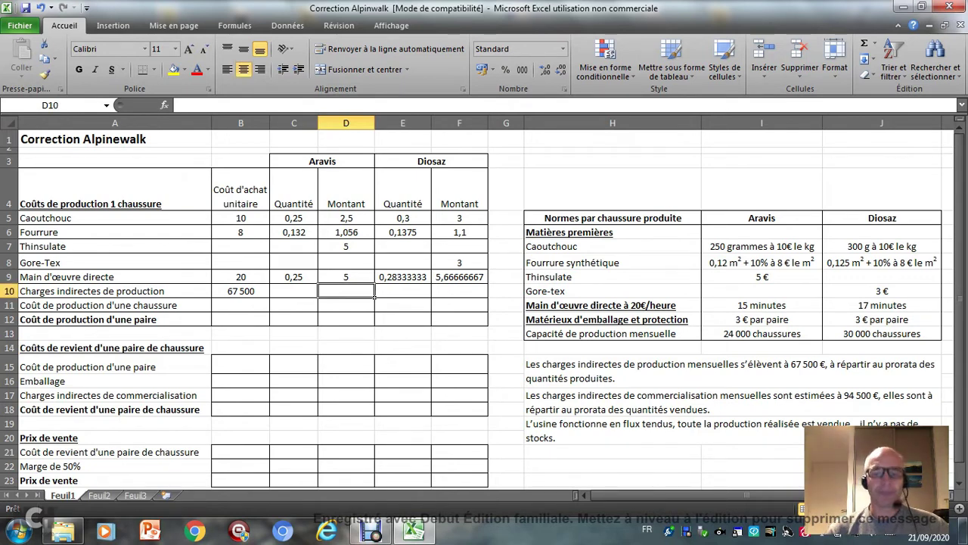
text(=)
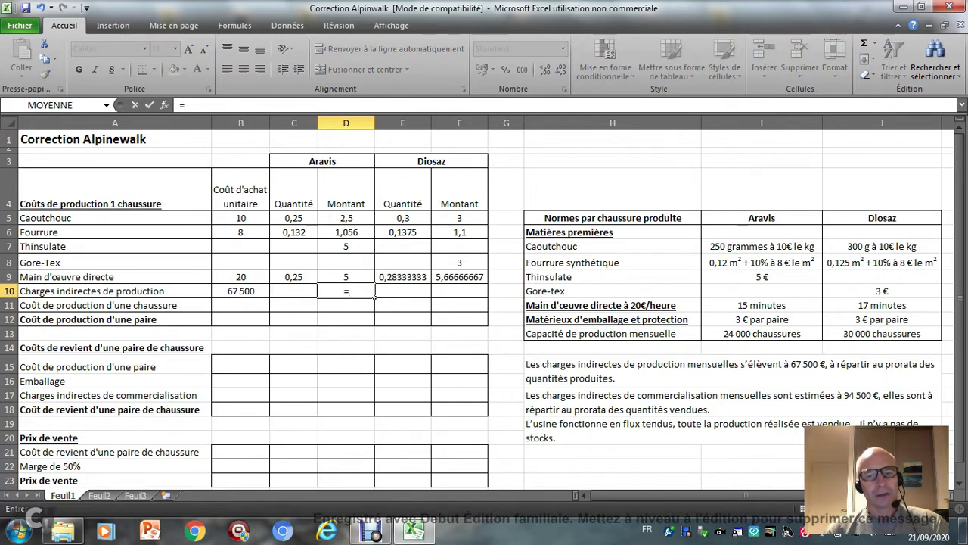
key(Left)
key(Left)
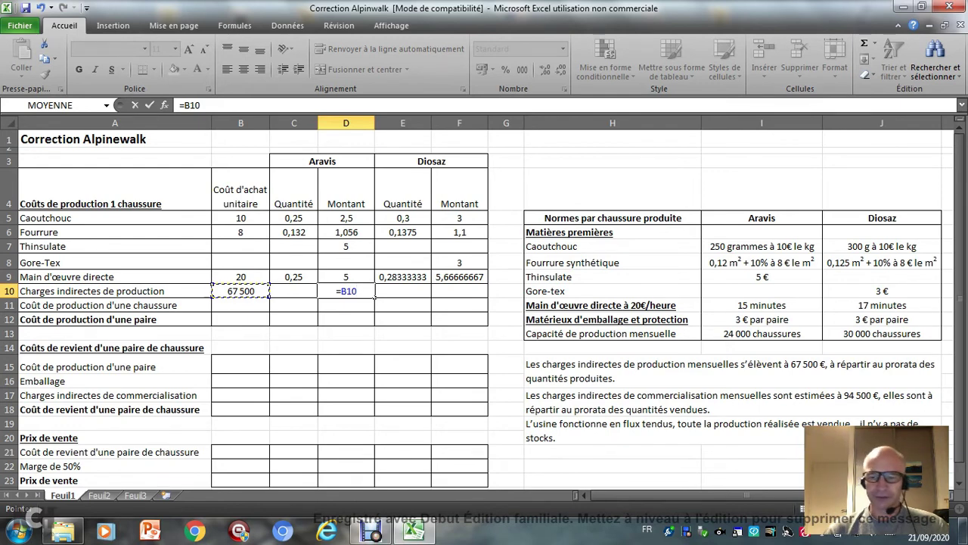
text(*)
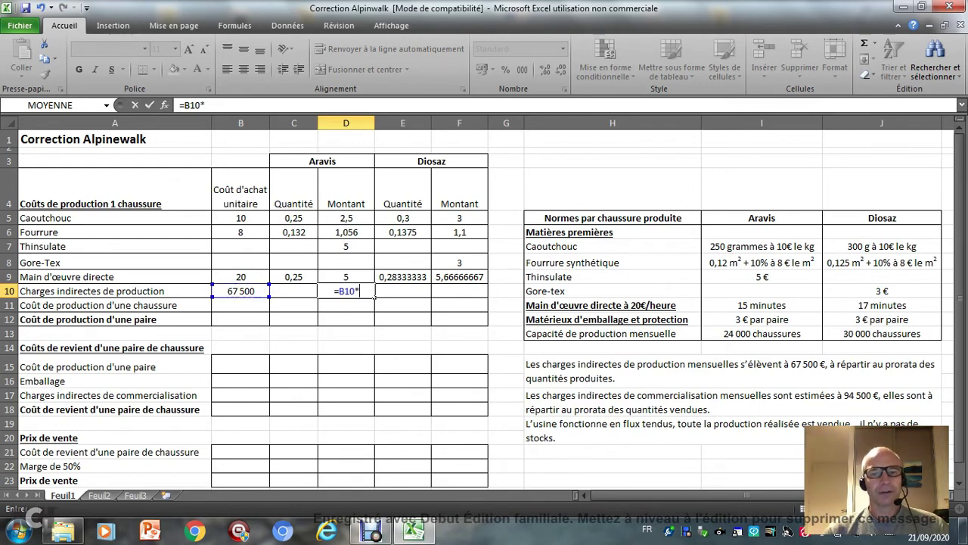
text(()
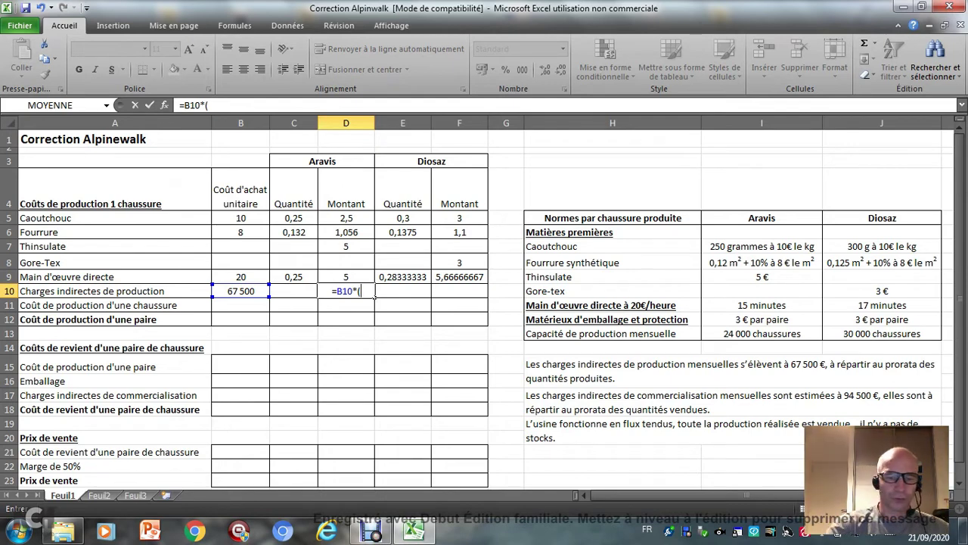
text(24000)
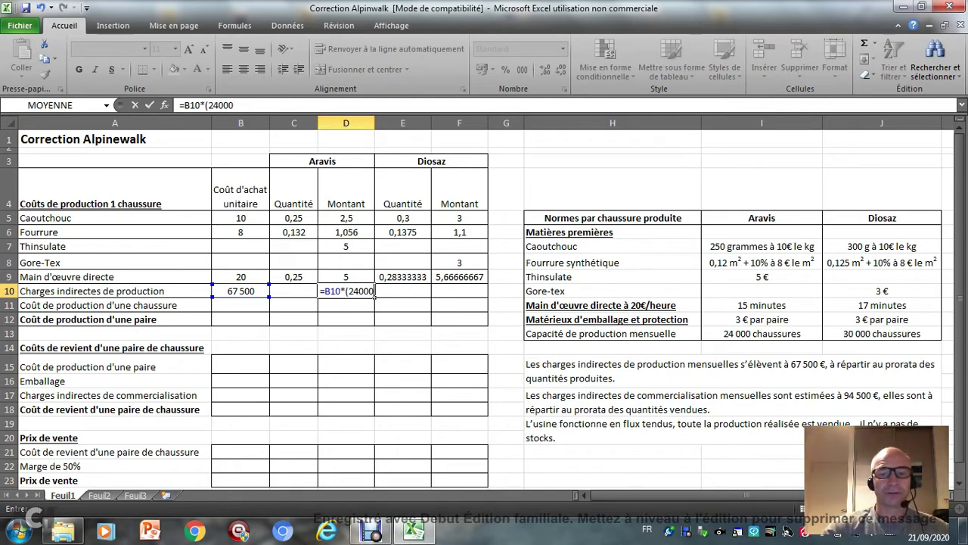
text(/()
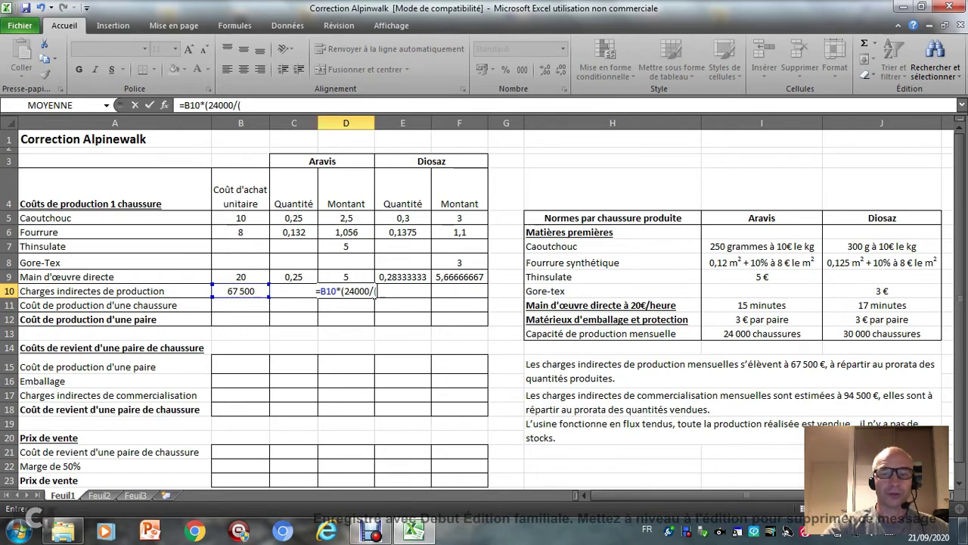
text(24000+)
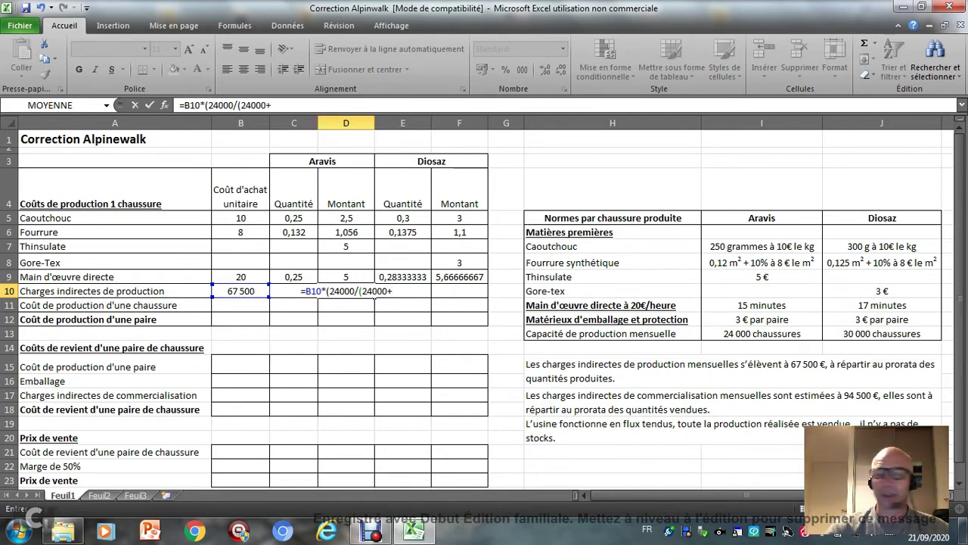
text(30000))
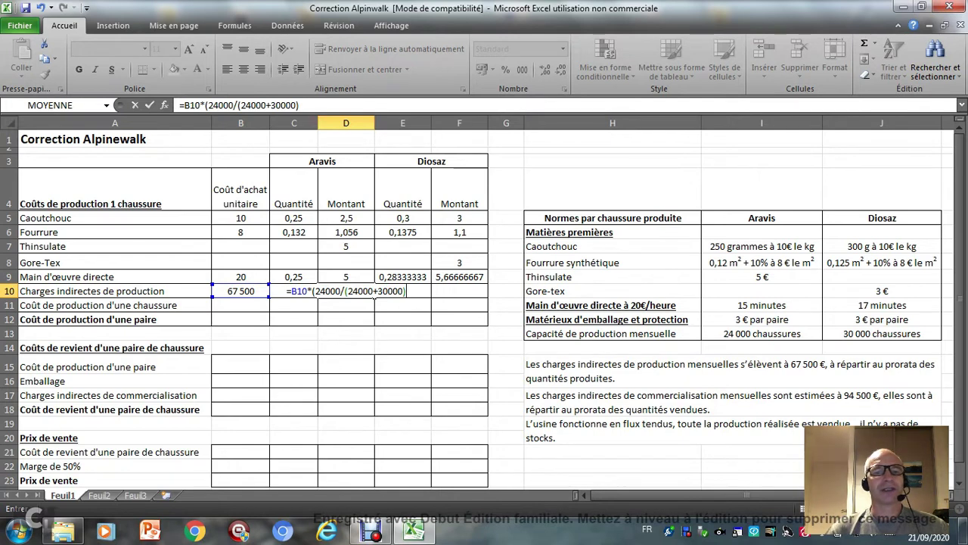
Complete the D10 formula as =(B10*(24000/(24000+30000))/24000) to get the cost per Aravis shoe, accepting the proposed parenthesis correction
click(185, 105)
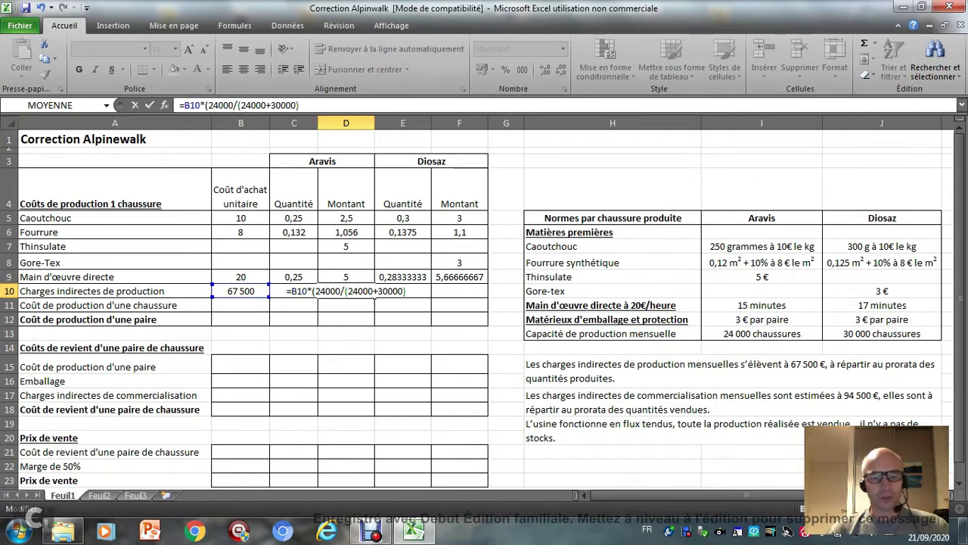
text(()
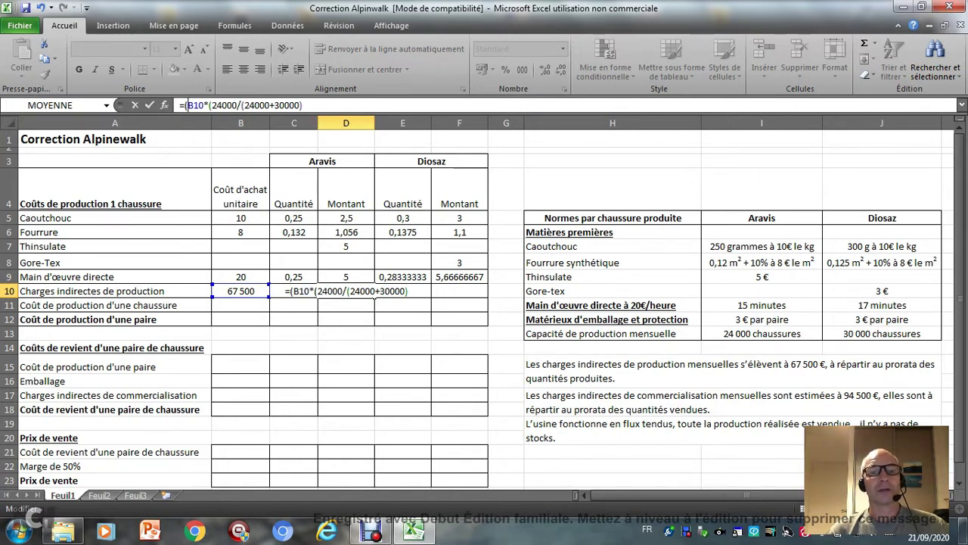
click(304, 105)
text())
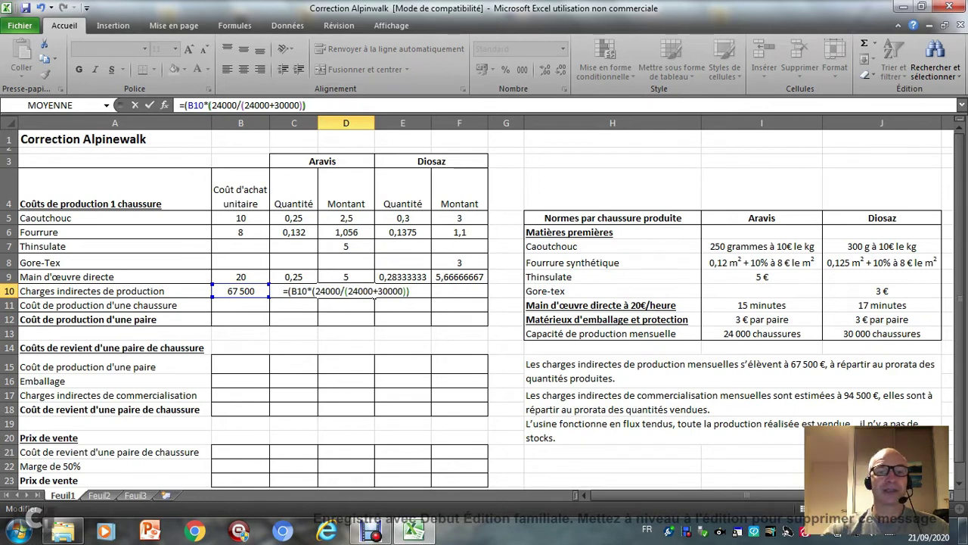
text(/)
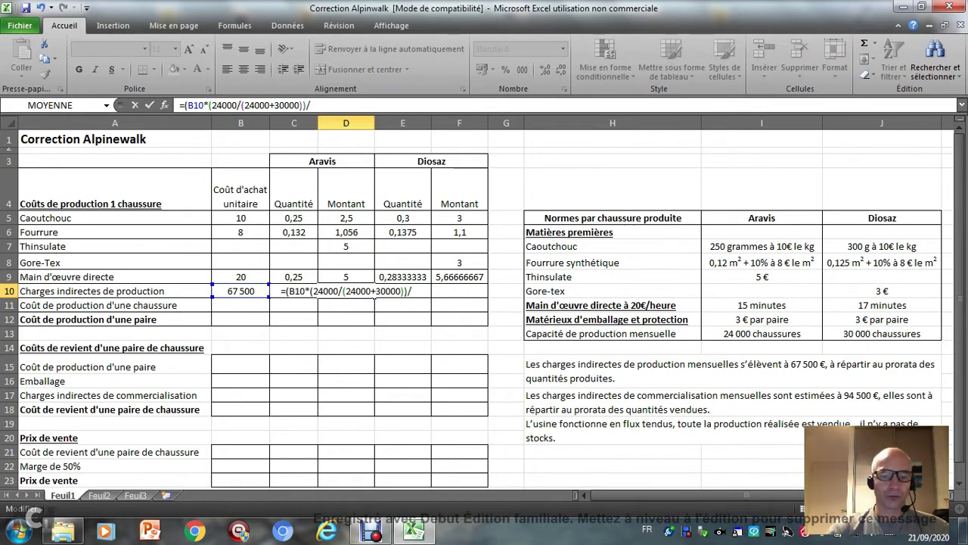
text(24000)
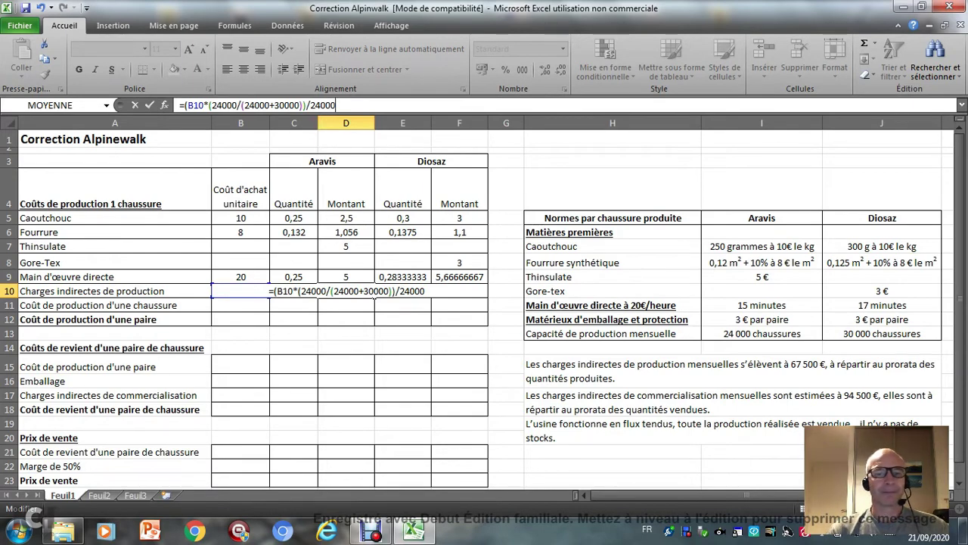
key(Return)
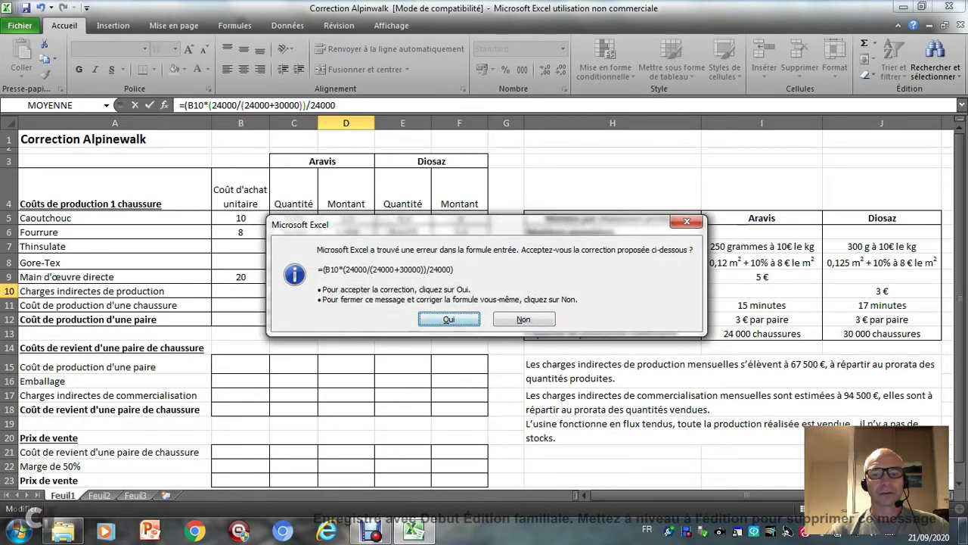
key(Return)
click(346, 290)
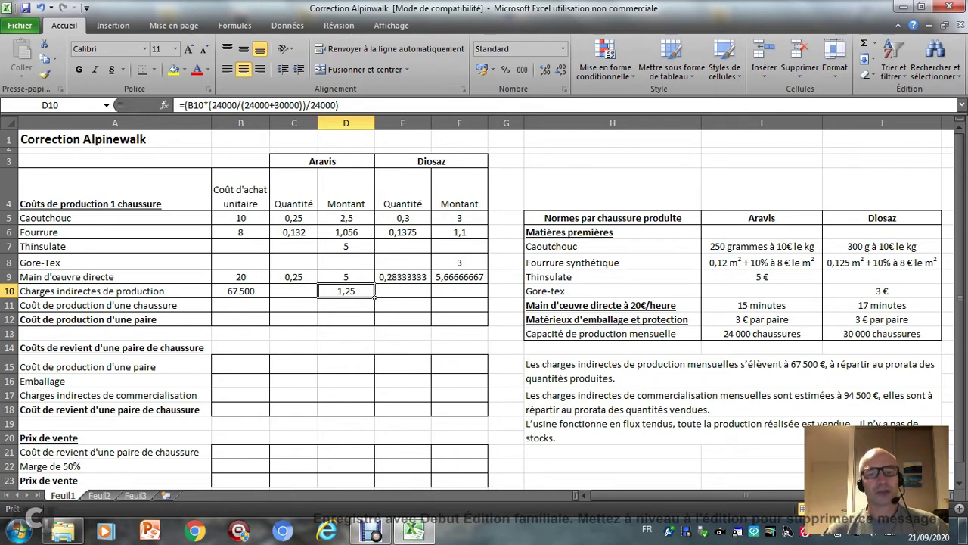
Set the Diosaz amount for Charges indirectes de production in F10 equal to the Aravis amount with =D10
click(459, 291)
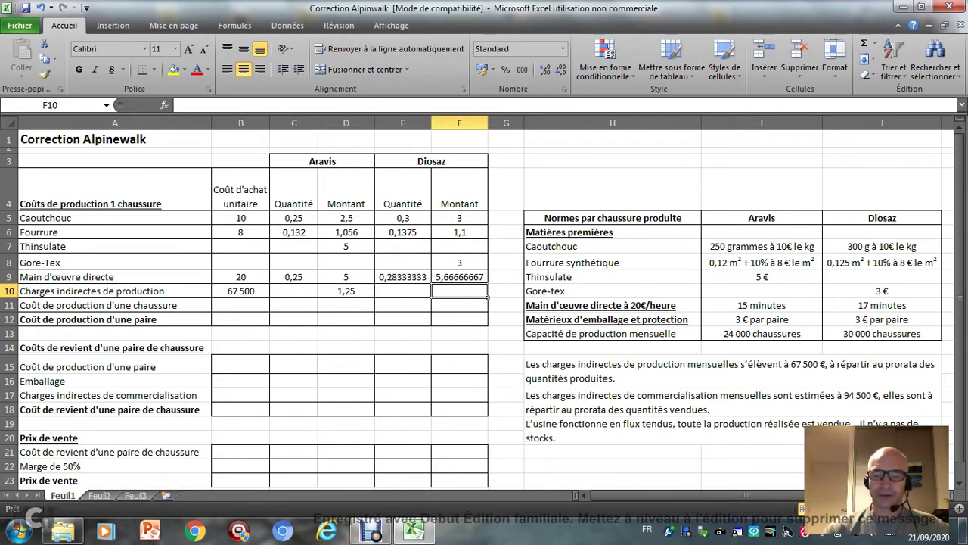
text(=)
key(Left)
key(Left)
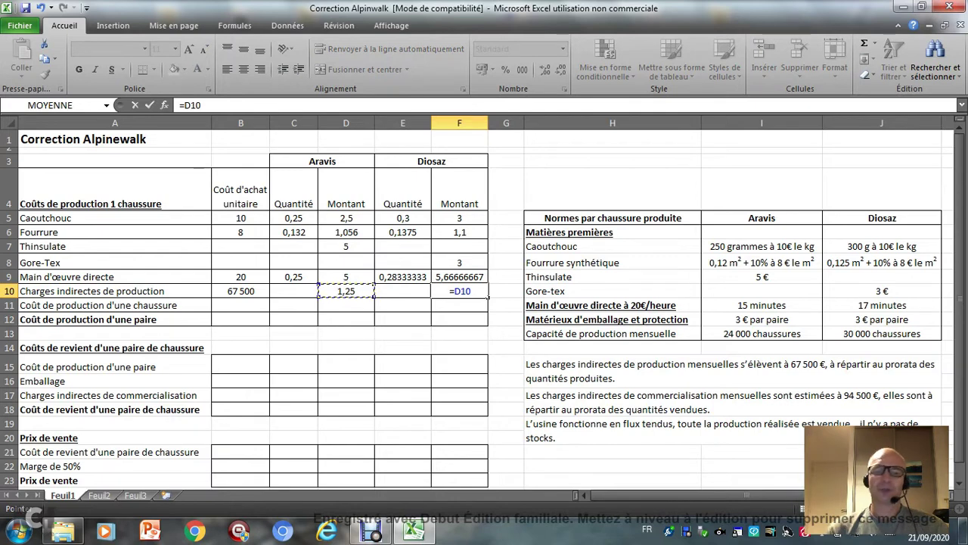
key(Return)
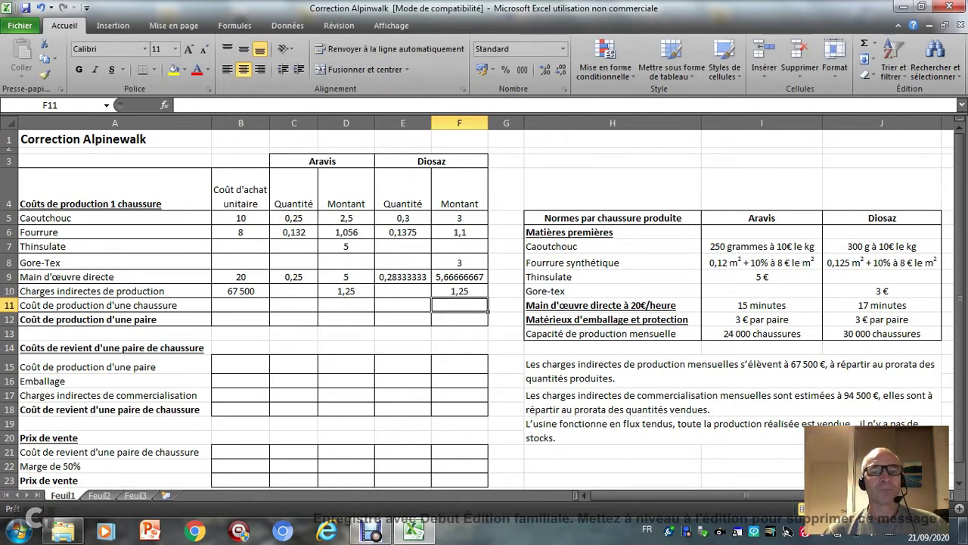
Calculate the Aravis Coût de production d'une chaussure in D11 by summing D5:D10
click(346, 305)
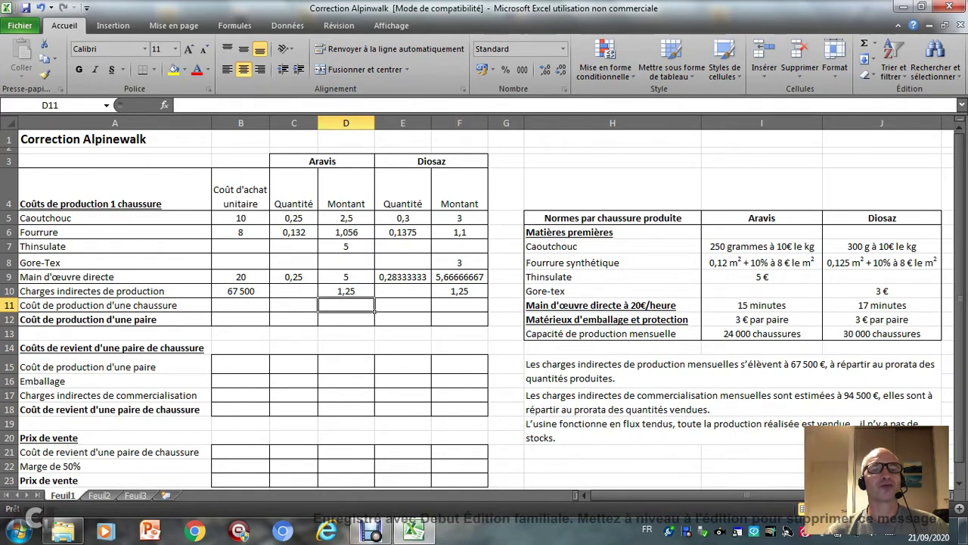
click(234, 25)
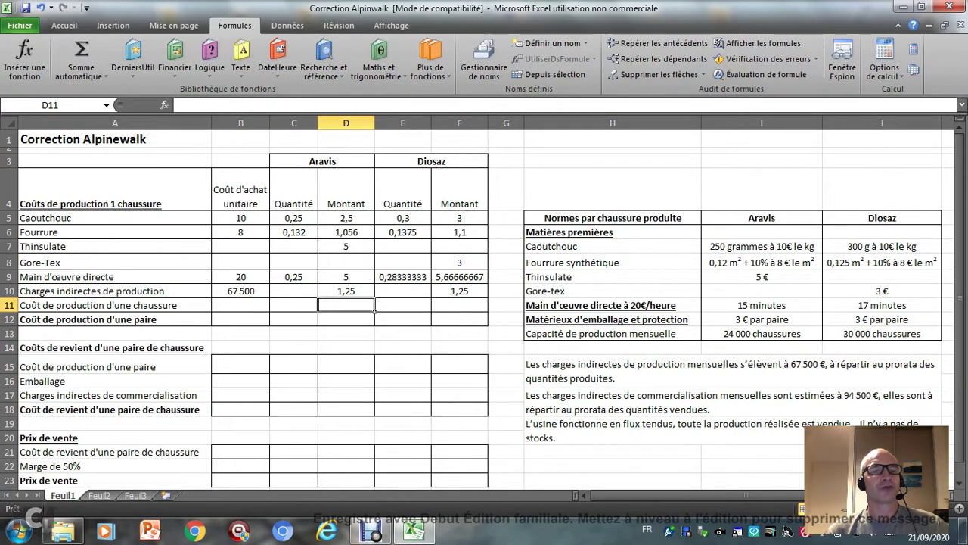
click(82, 53)
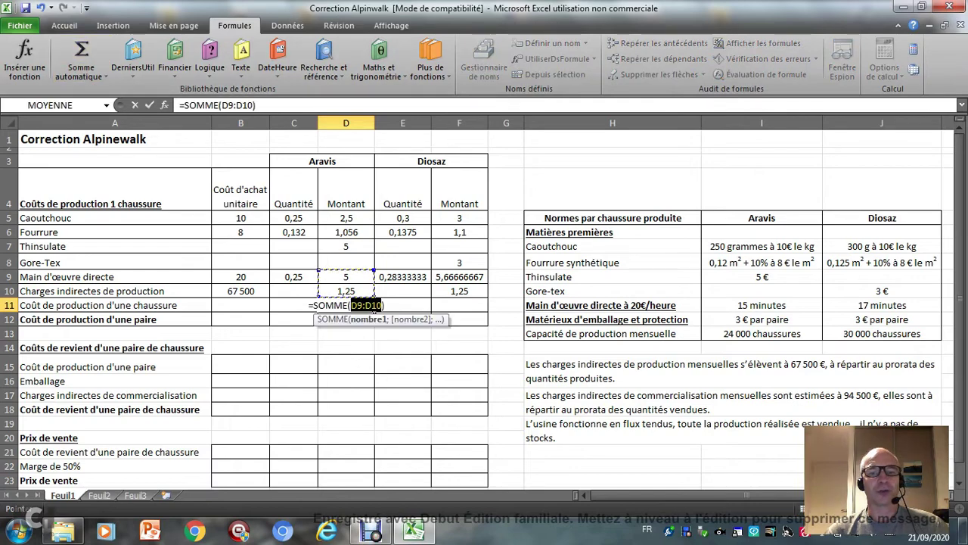
drag(345, 290, 346, 217)
key(Return)
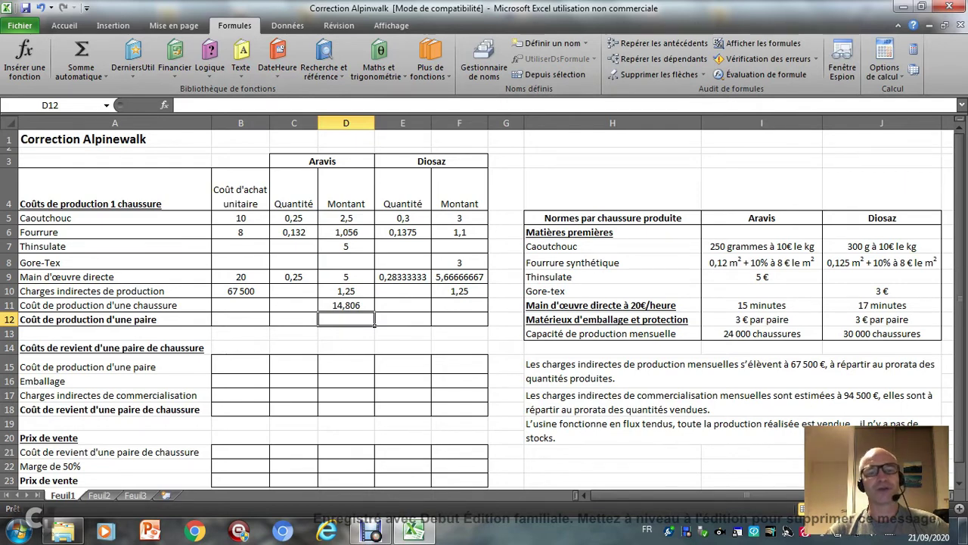
Calculate the Diosaz Coût de production d'une chaussure in F11 with =SOMME(F5:F10)
click(459, 305)
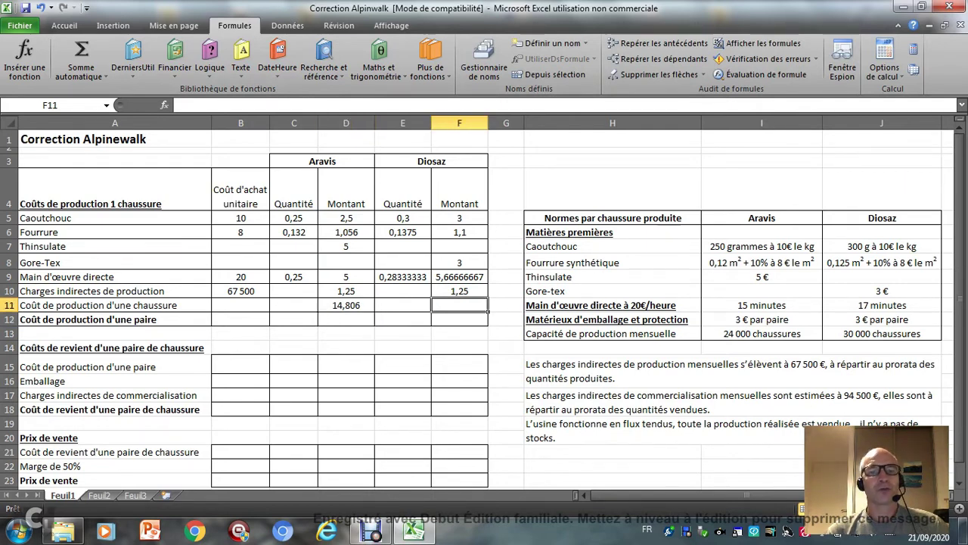
click(82, 55)
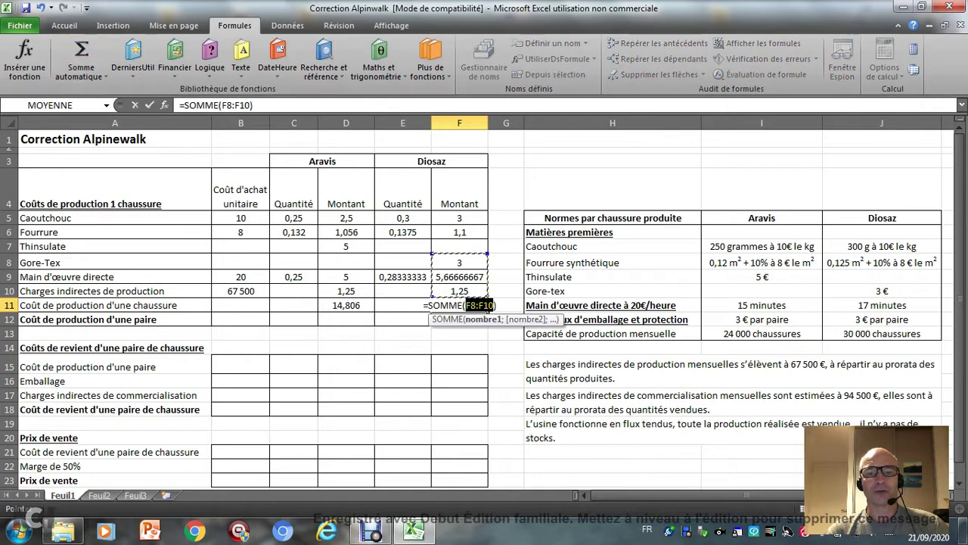
drag(459, 291, 459, 218)
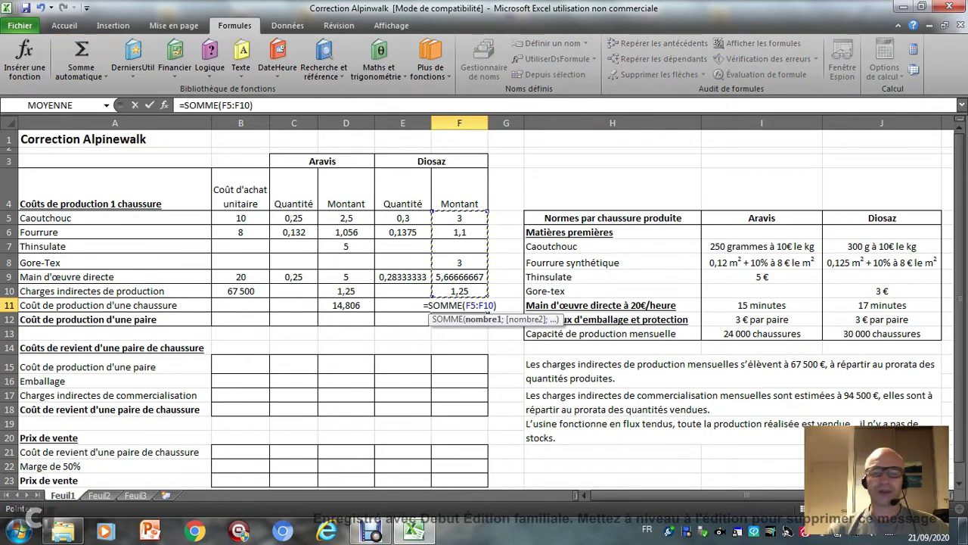
key(Return)
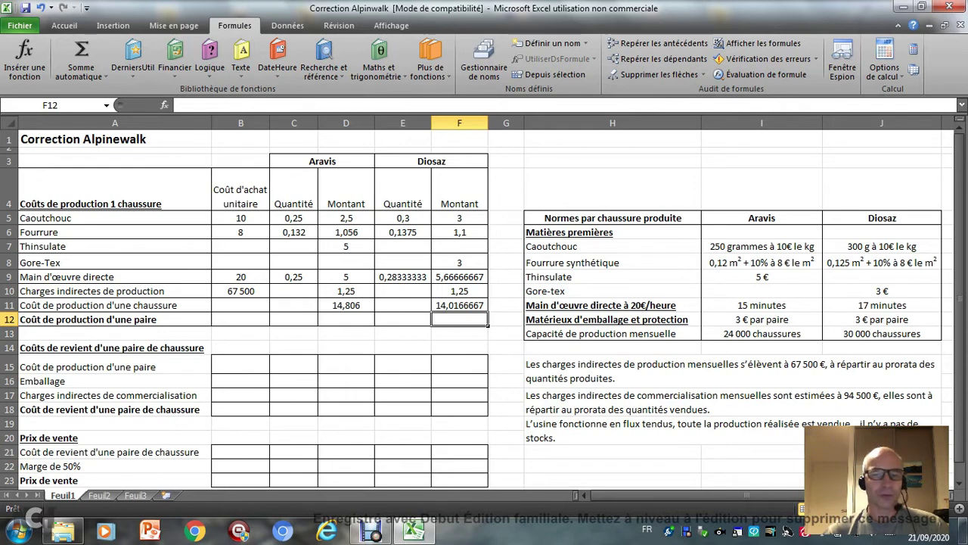
Calculate the Aravis Coût de production d'une paire in D12 with the formula =D11*2
click(346, 319)
text(=)
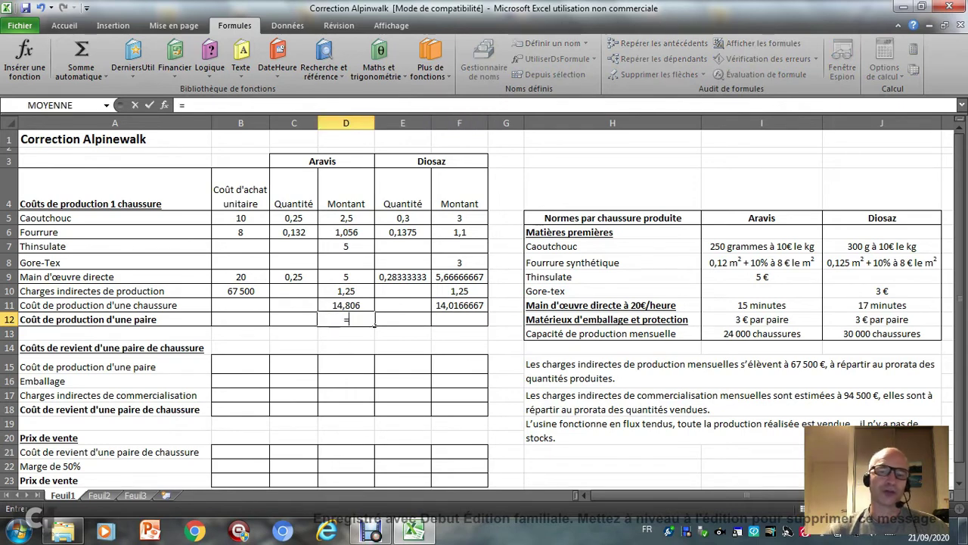
key(Up)
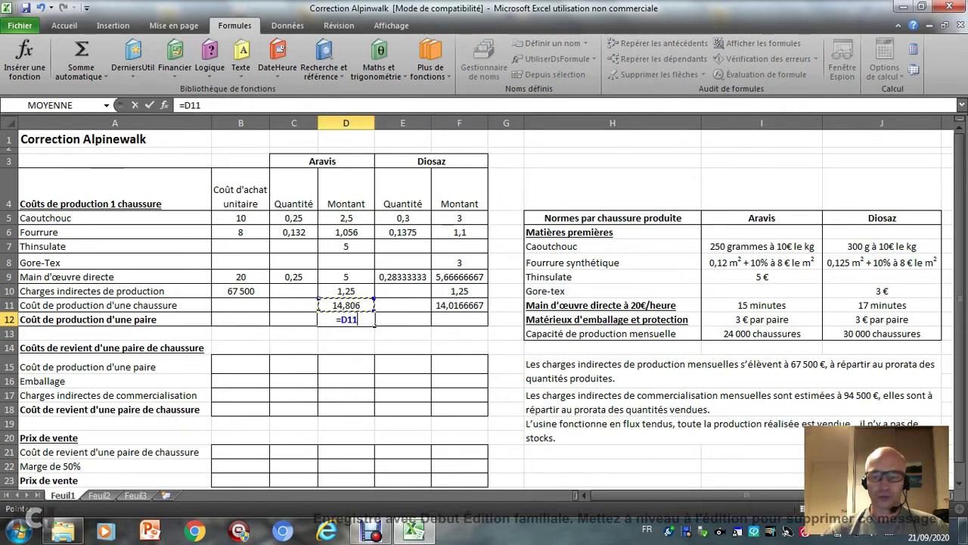
text(*2)
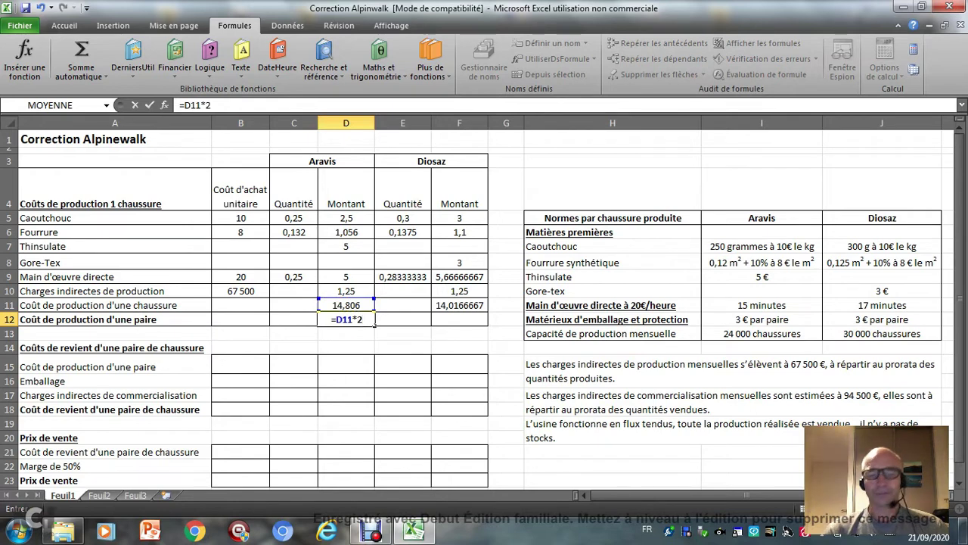
key(Return)
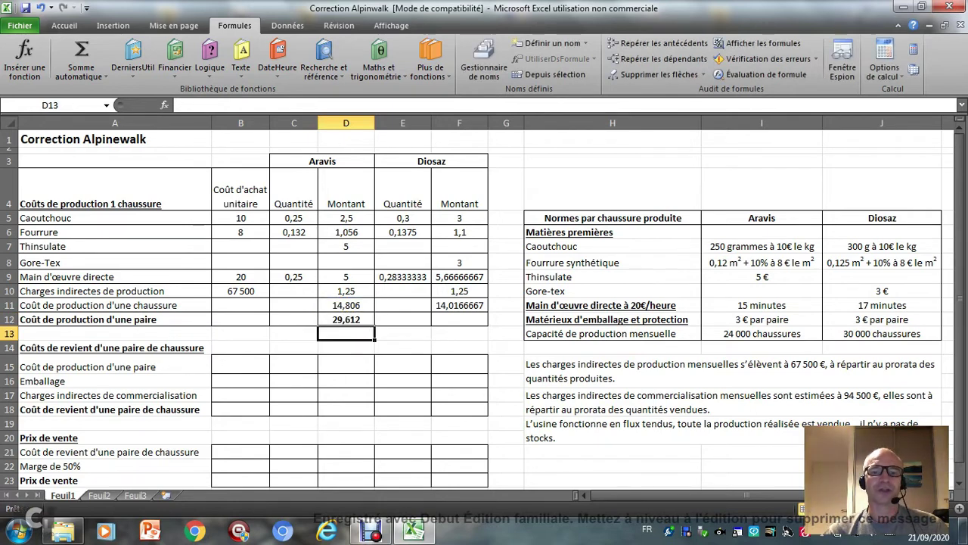
Calculate the Diosaz Coût de production d'une paire in F12 with the formula =F11*2
click(459, 320)
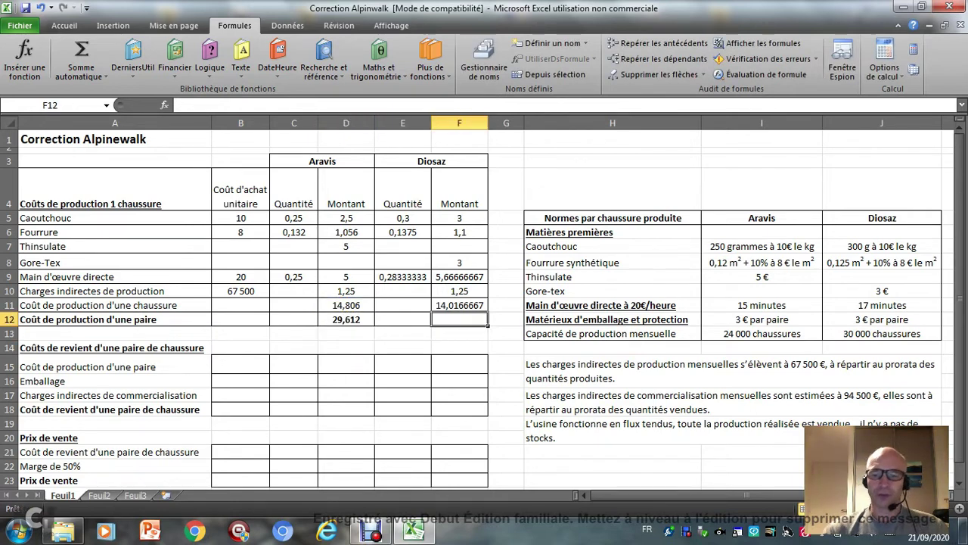
text(=)
key(Up)
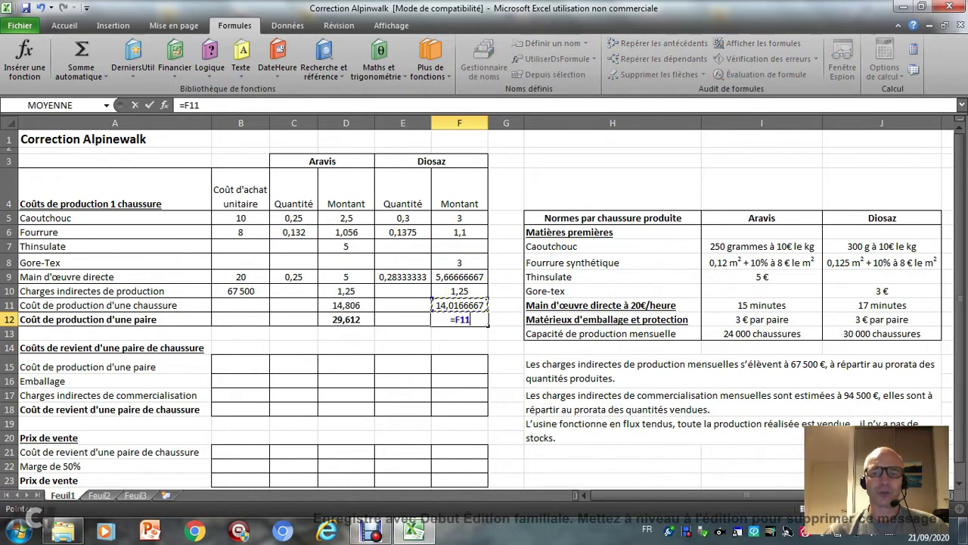
text(*2)
key(Return)
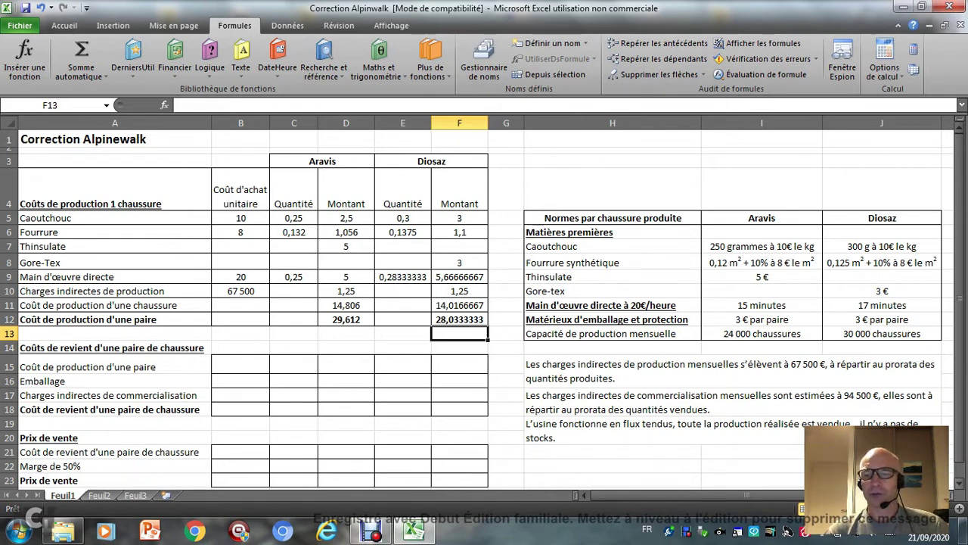
Correct the heading in A14 to the plural "Coûts de revient d'une paire de chaussures"
scroll(477, 333, down, 1)
click(114, 330)
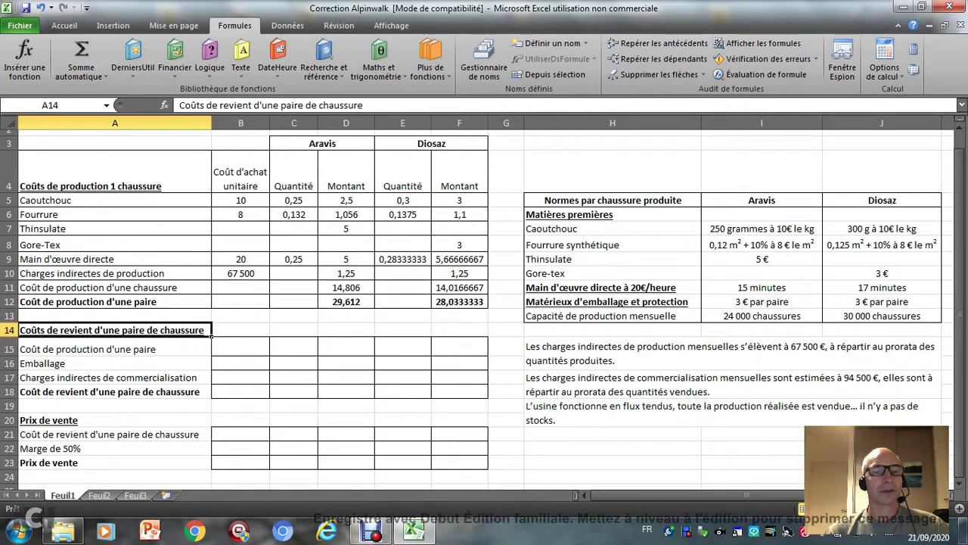
key(F2)
text(s)
key(Return)
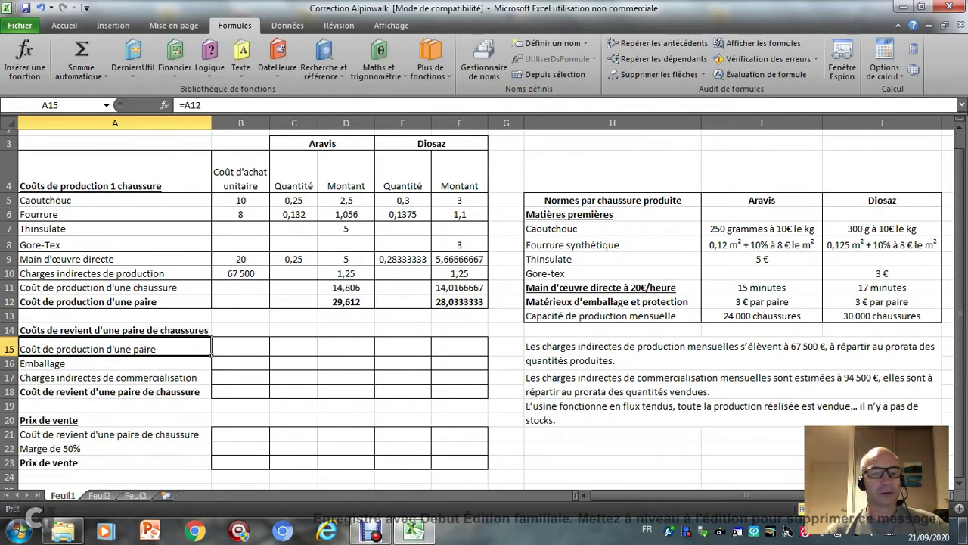
Link the Aravis Coût de production d'une paire in D15 with =D12 and enter 3 for Emballage in D16
click(240, 406)
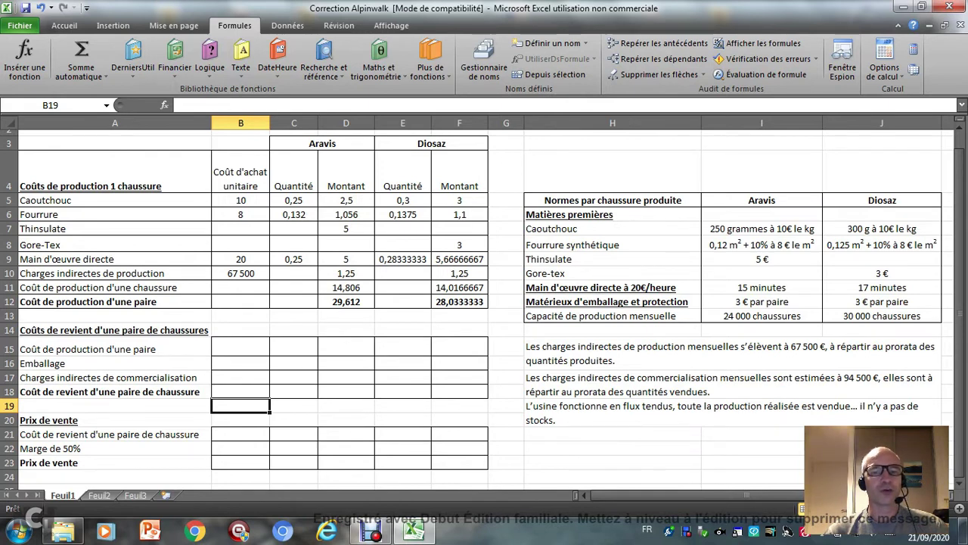
click(345, 345)
text(=)
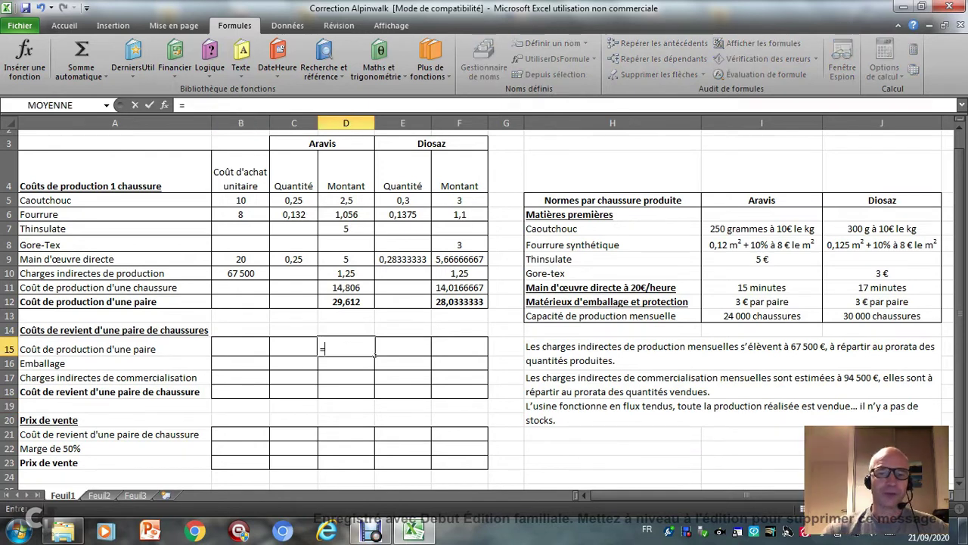
text(D12)
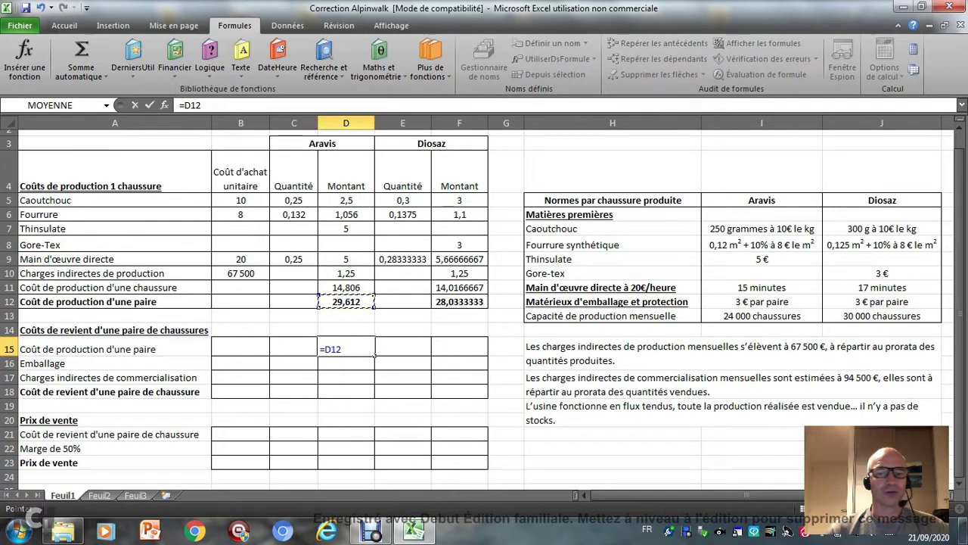
key(Return)
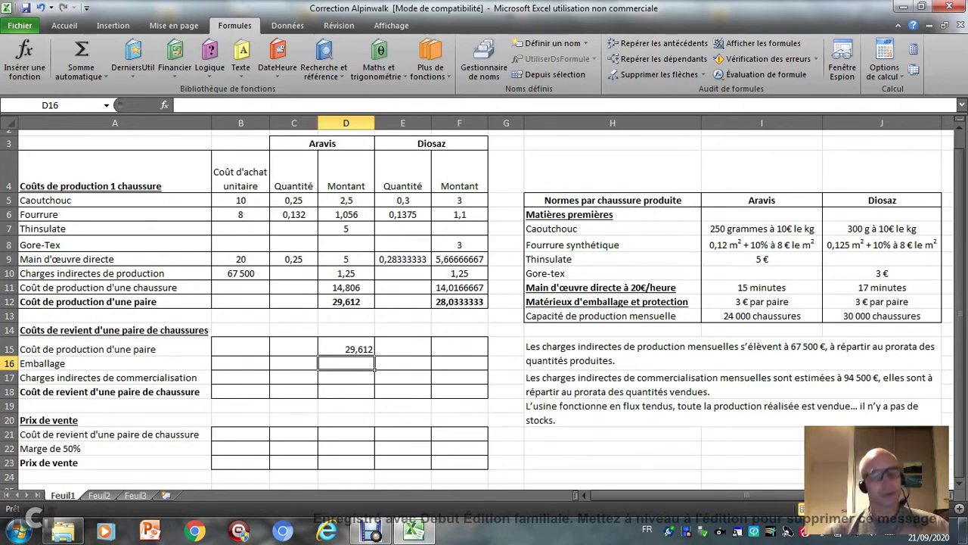
text(3)
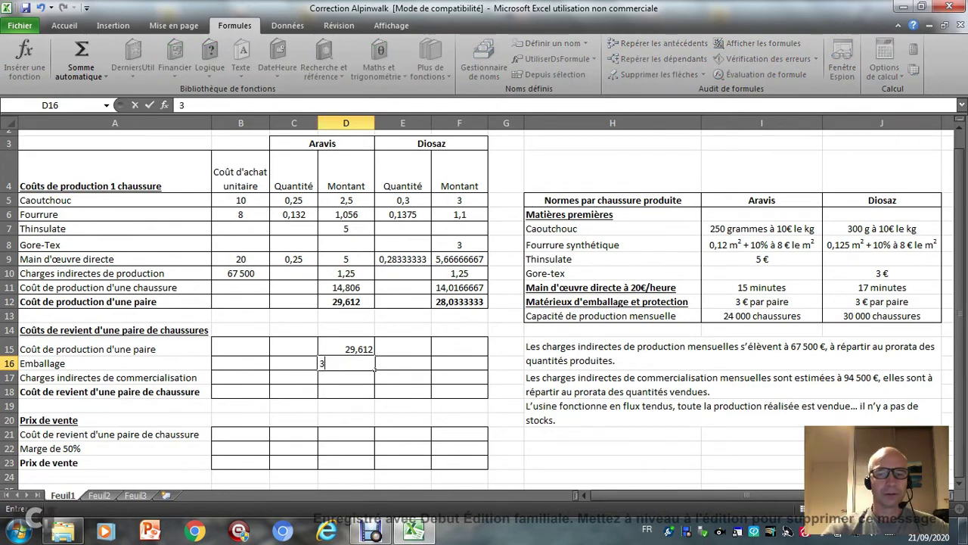
key(Return)
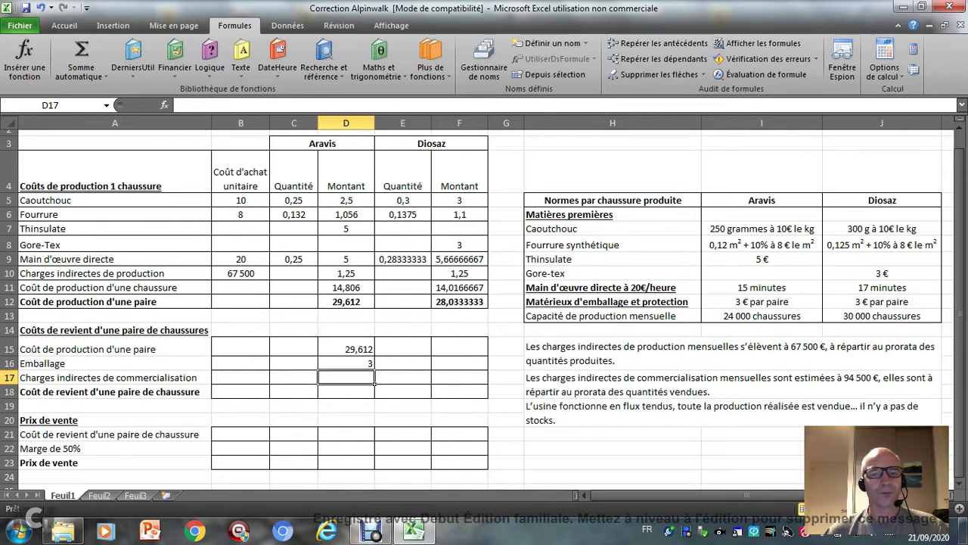
Enter 94500 as the total Charges indirectes de commercialisation in B17
click(241, 377)
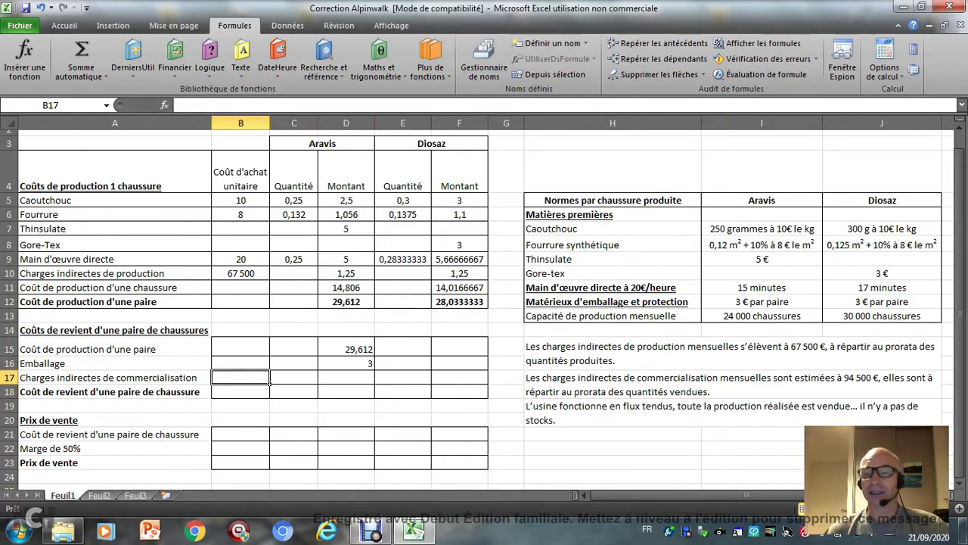
text(94)
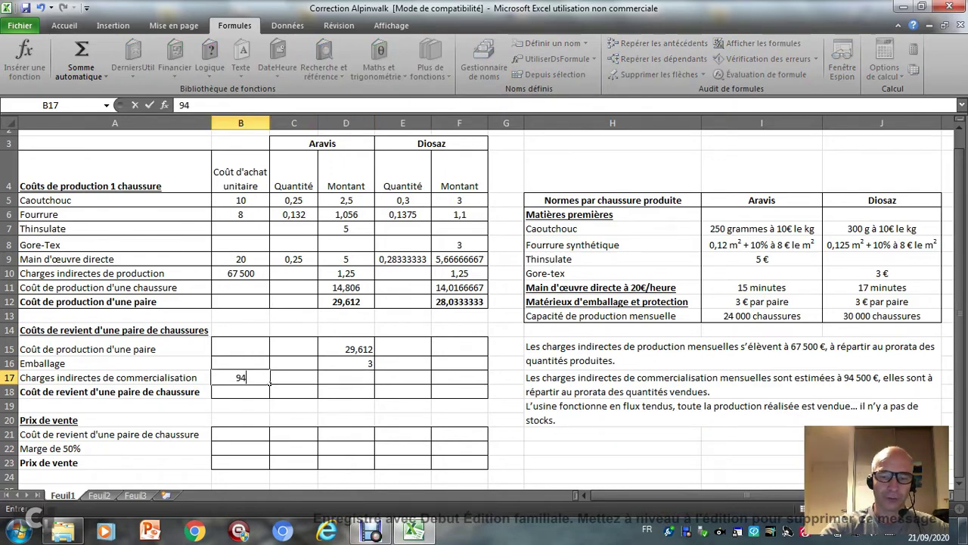
text(500)
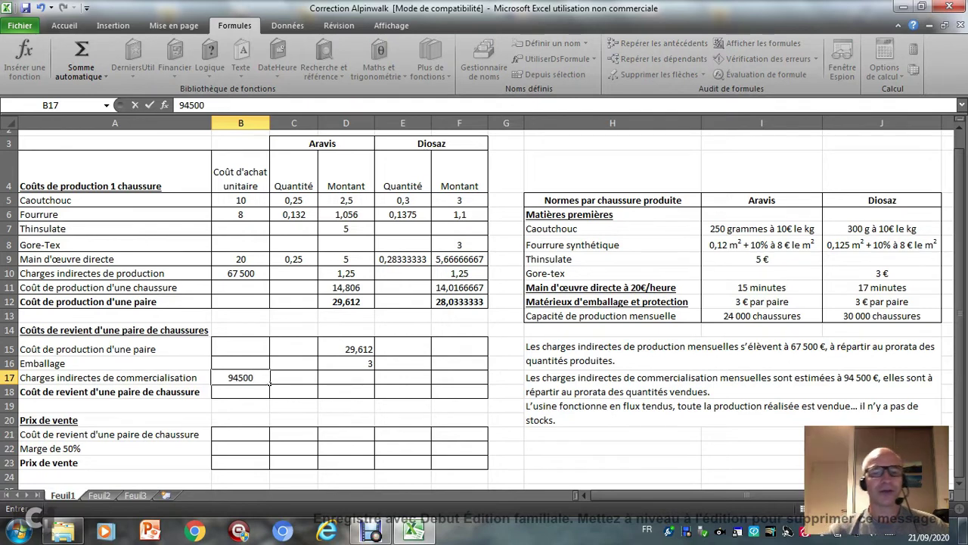
click(294, 406)
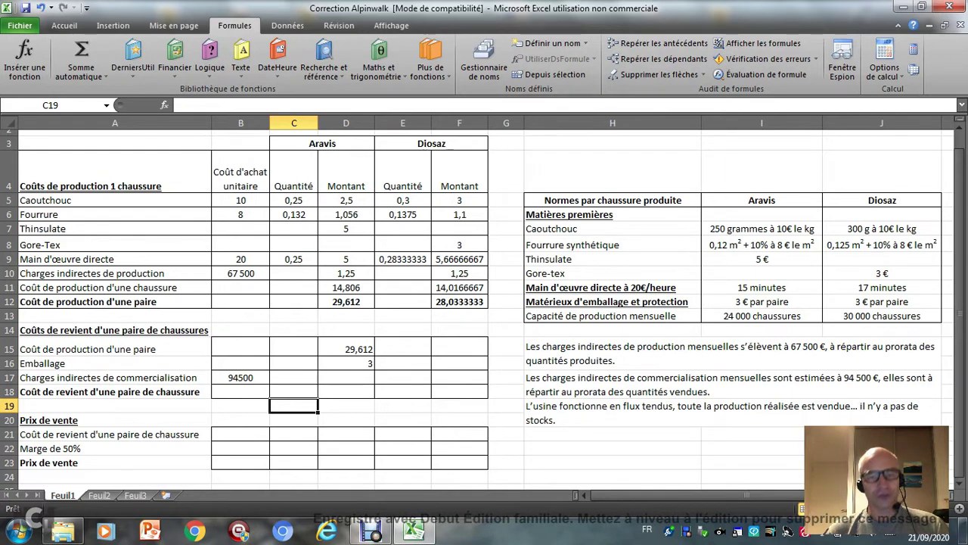
Write the Aravis share of Charges indirectes de commercialisation in D17 as =B17*12000/(12000+15000)
click(345, 377)
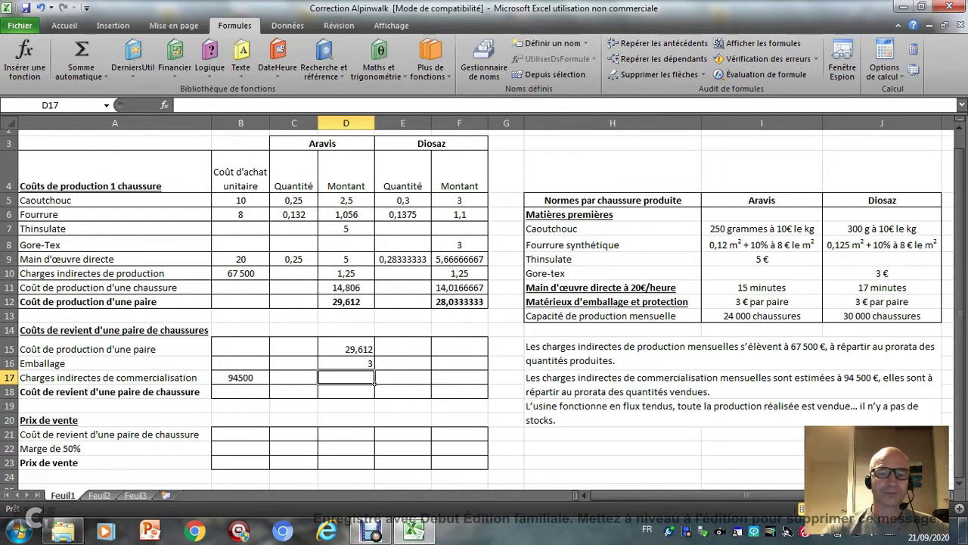
text(=)
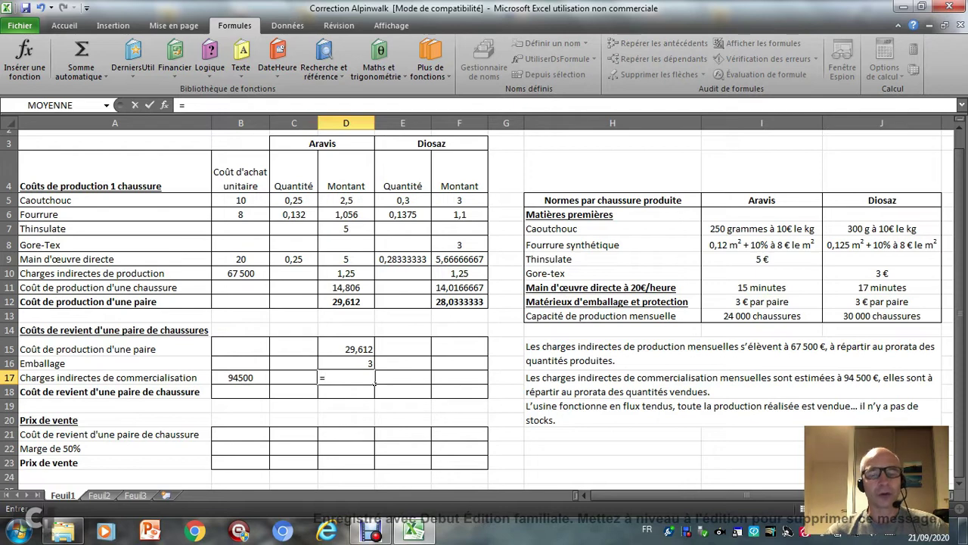
key(Left)
key(Left)
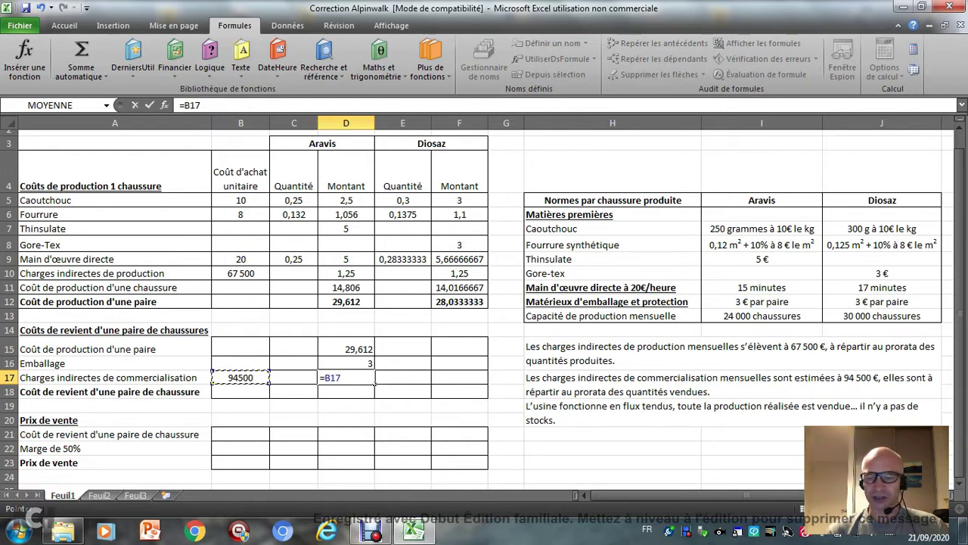
text(*)
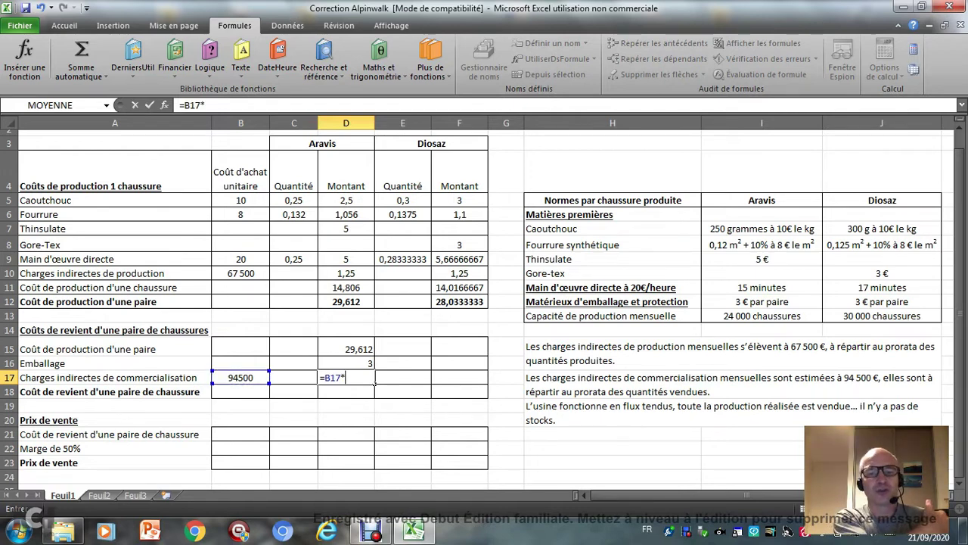
text(12)
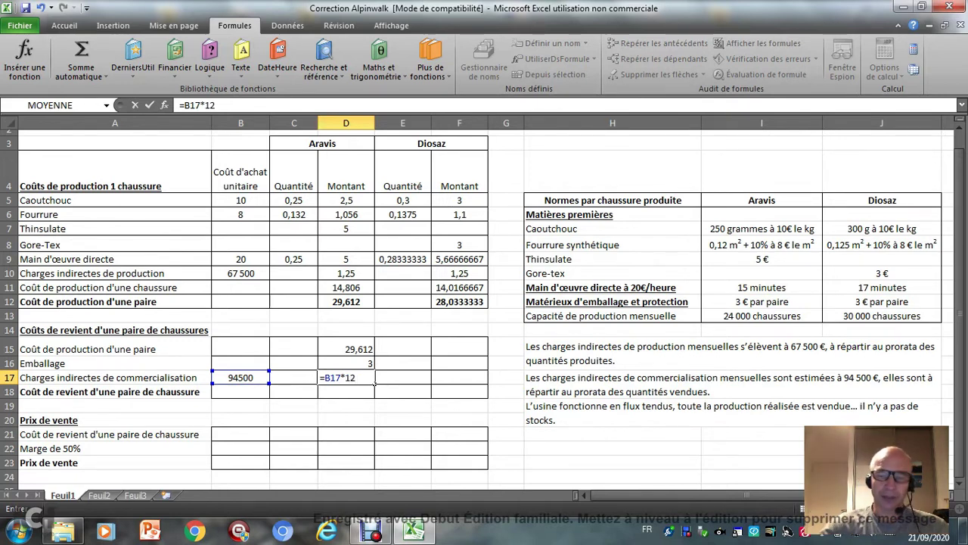
text(000)
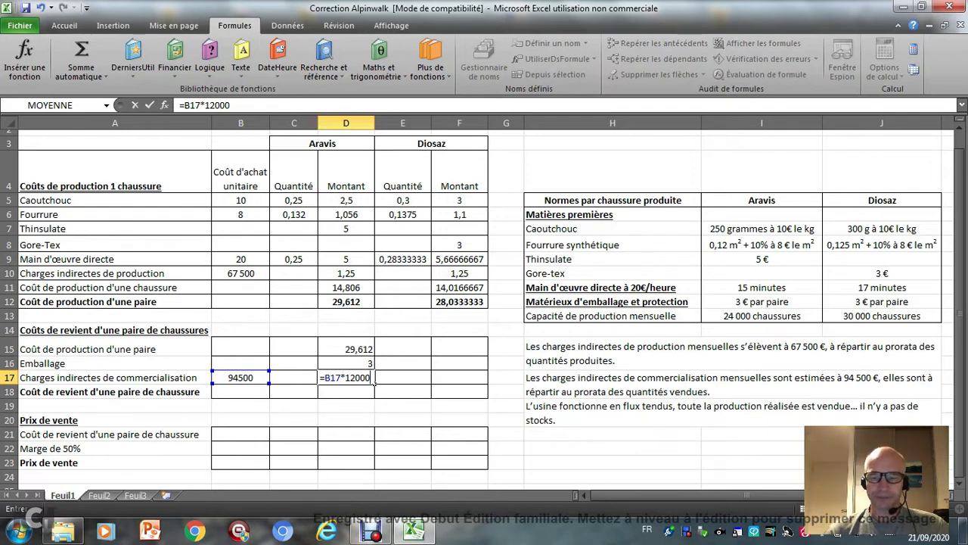
text(/)
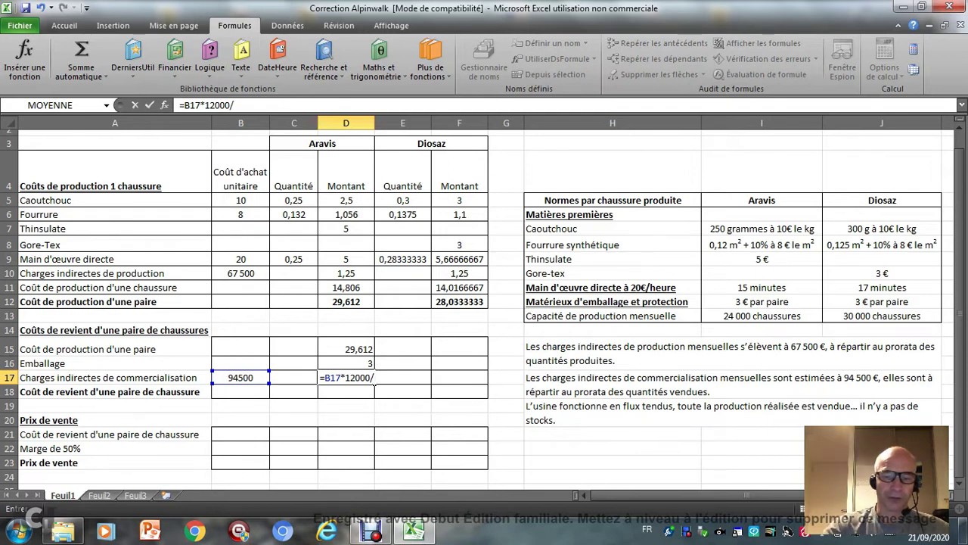
text((12)
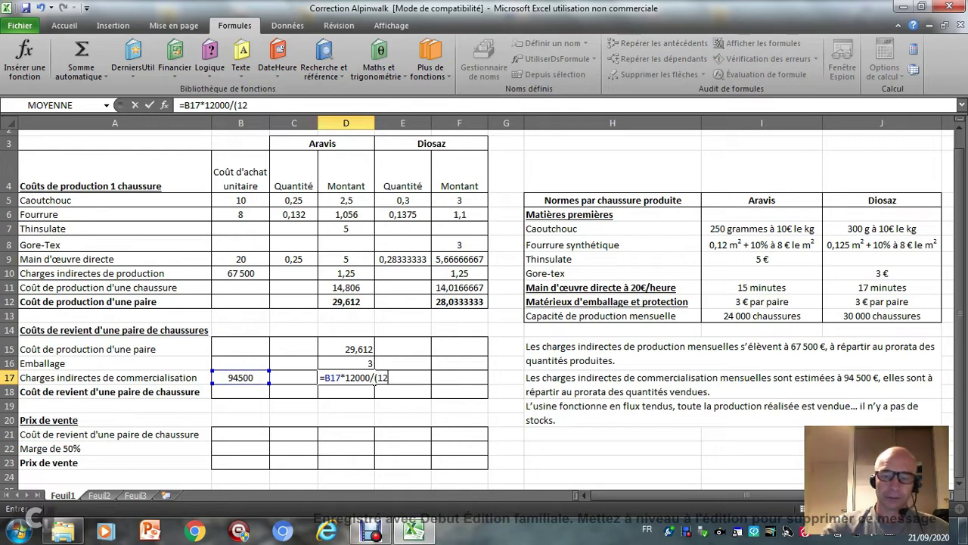
text(000)
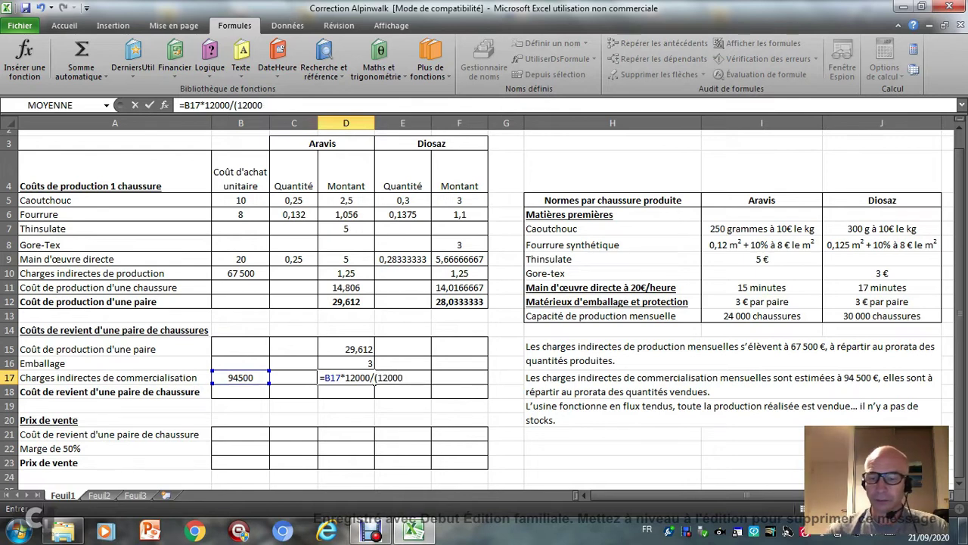
text(+)
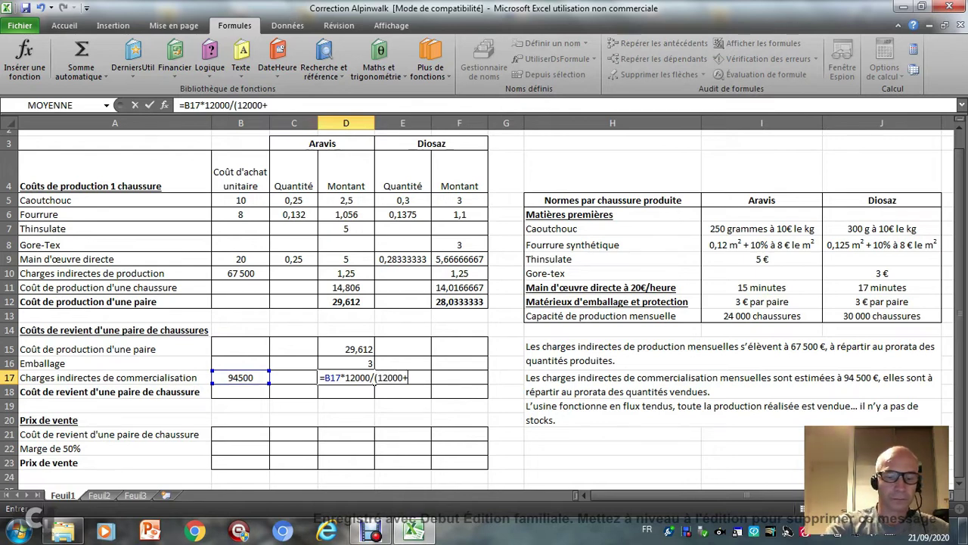
text(15000))
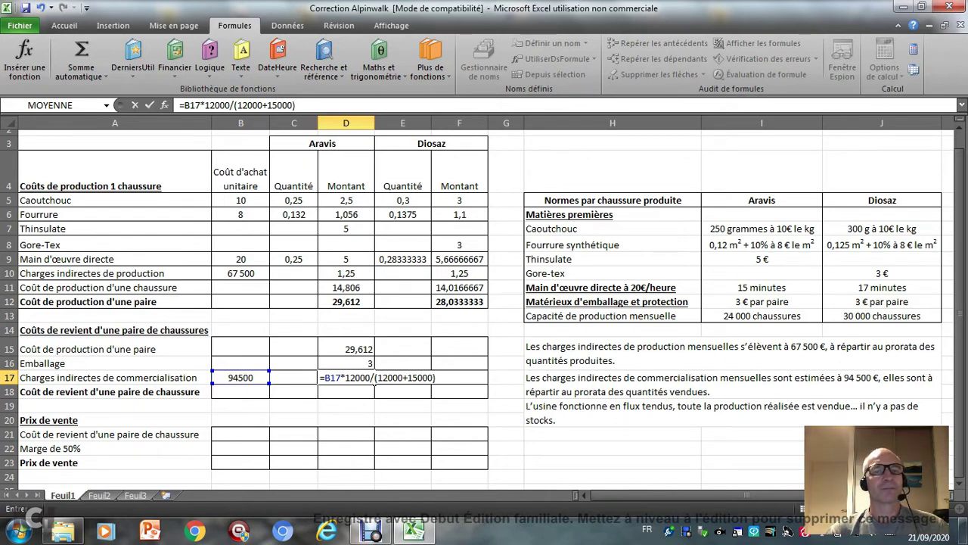
Convert the D17 formula to a cost per pair: =(B17*12000/(12000+15000))/12000
click(185, 105)
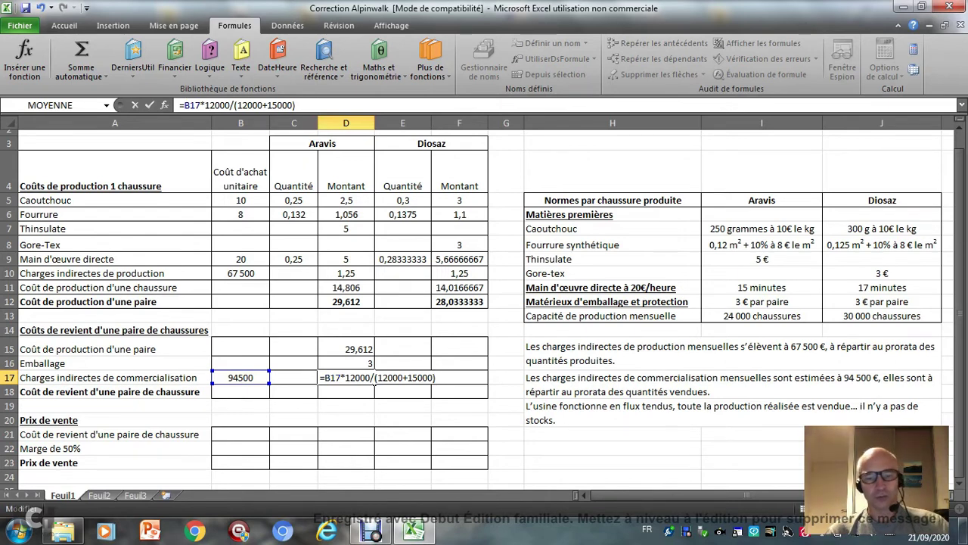
text(()
key(End)
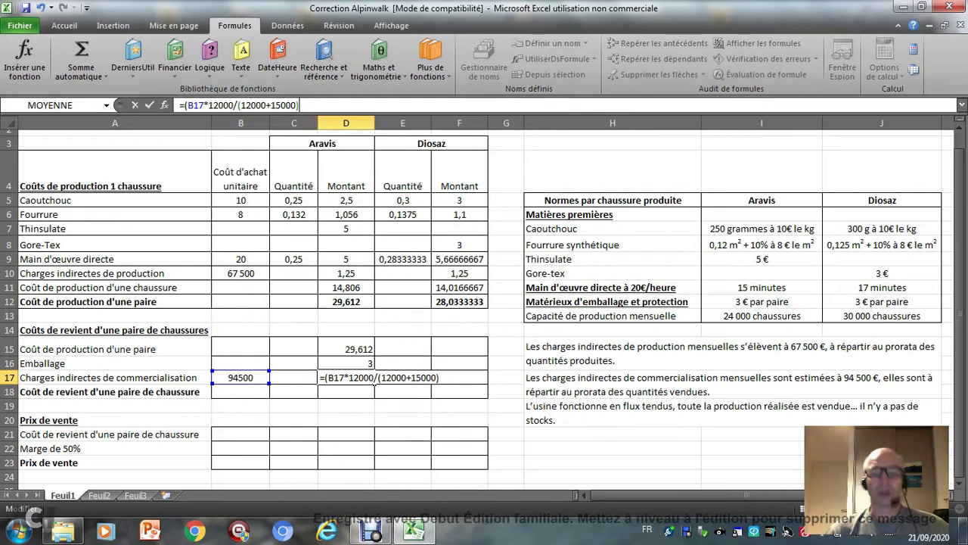
text())
text(/)
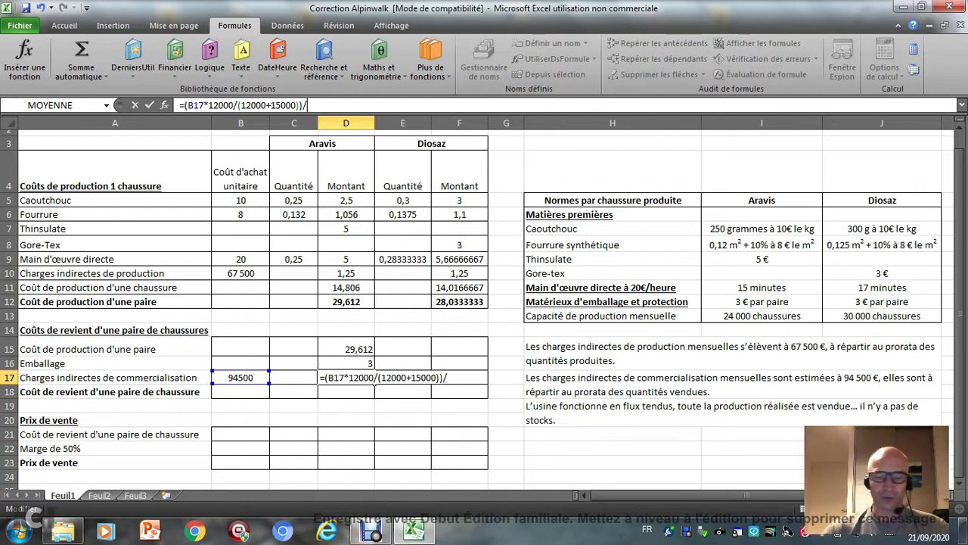
text(12000)
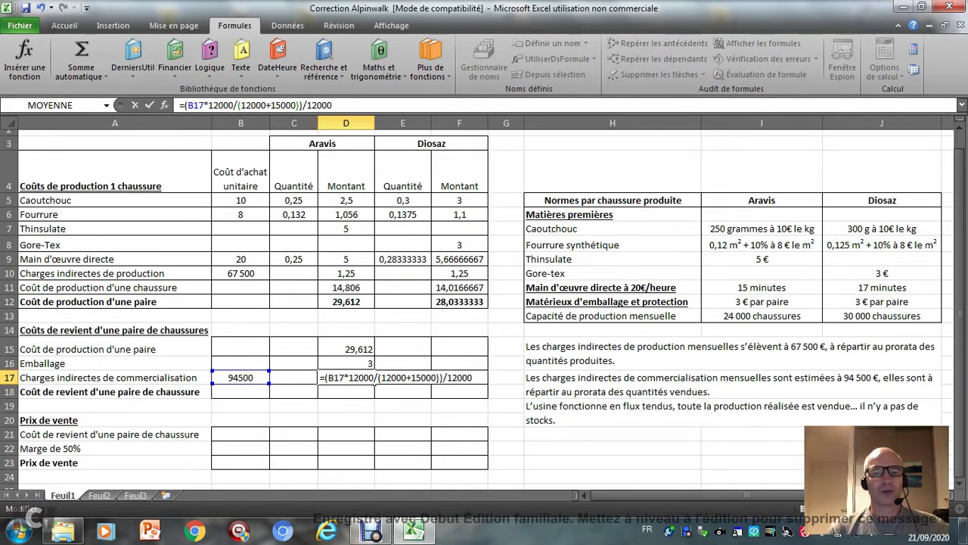
key(Return)
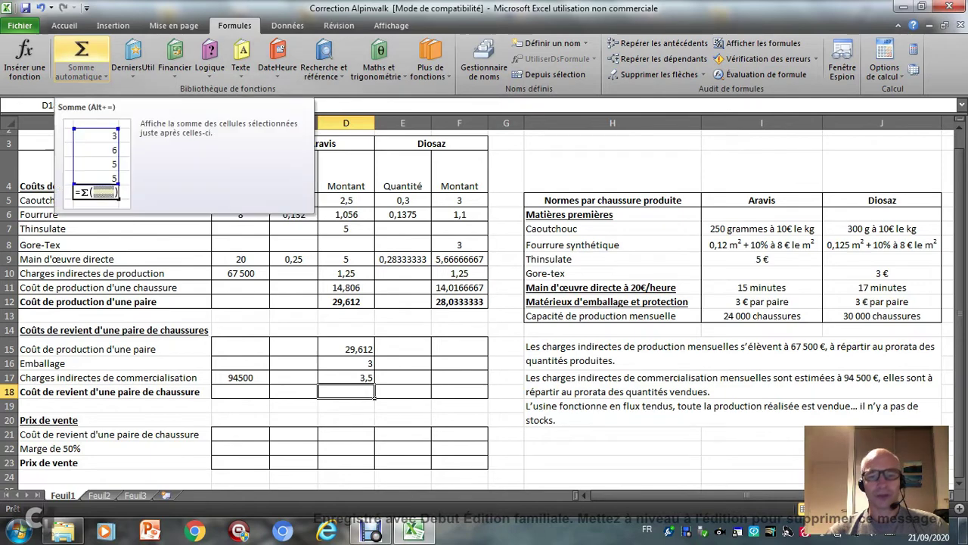
Calculate the Aravis Coût de revient d'une paire de chaussure in D18 with =SOMME(D15:D17)
click(81, 53)
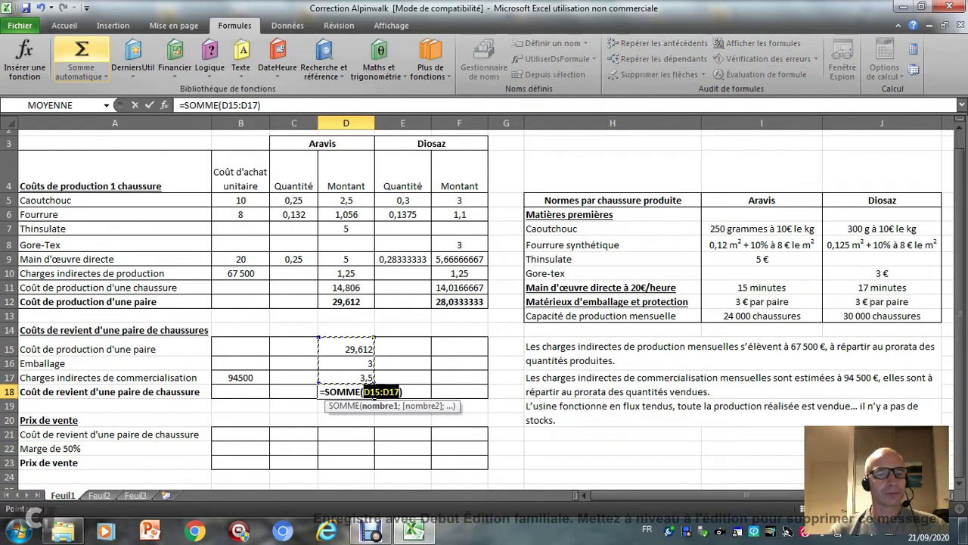
key(Return)
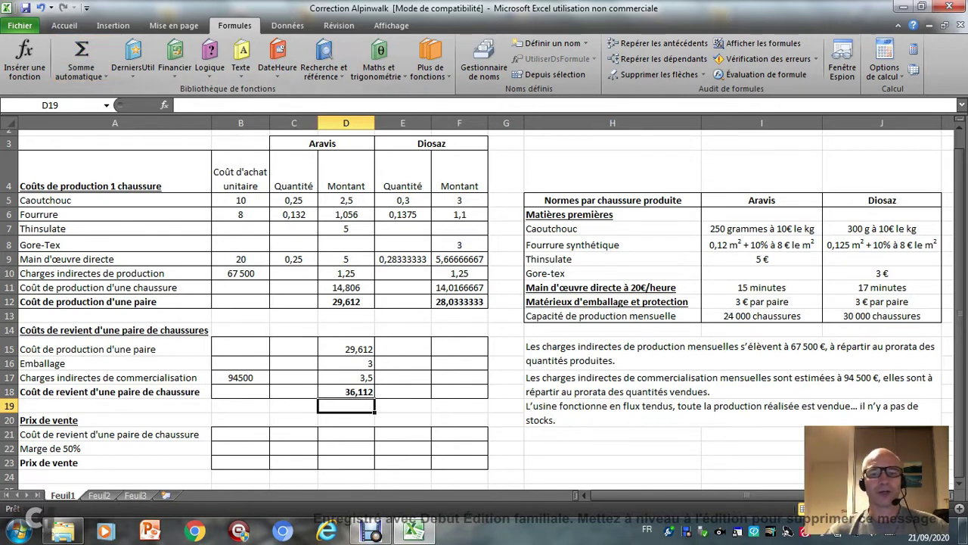
Link the Diosaz Coût de production d'une paire in F15 with =F12 and enter 3 for Emballage in F16
click(459, 349)
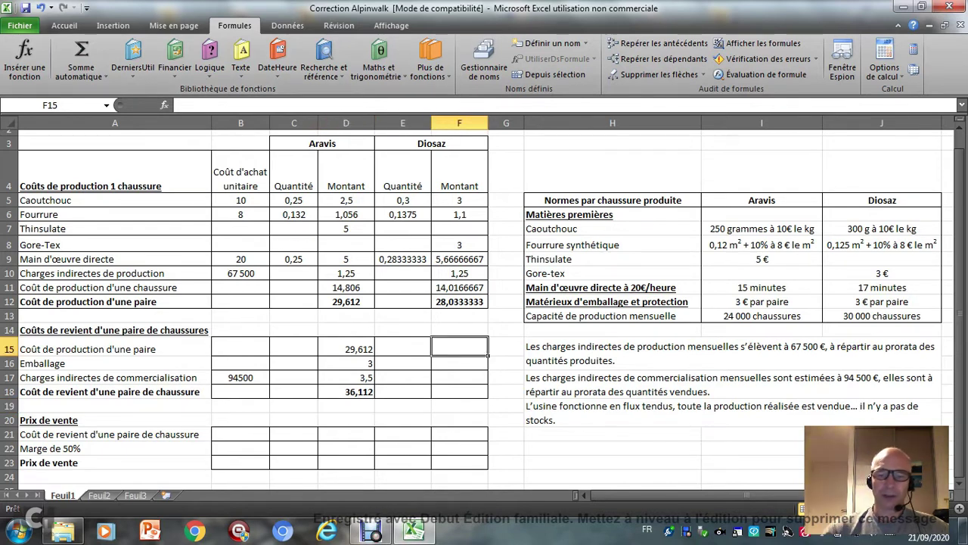
text(=)
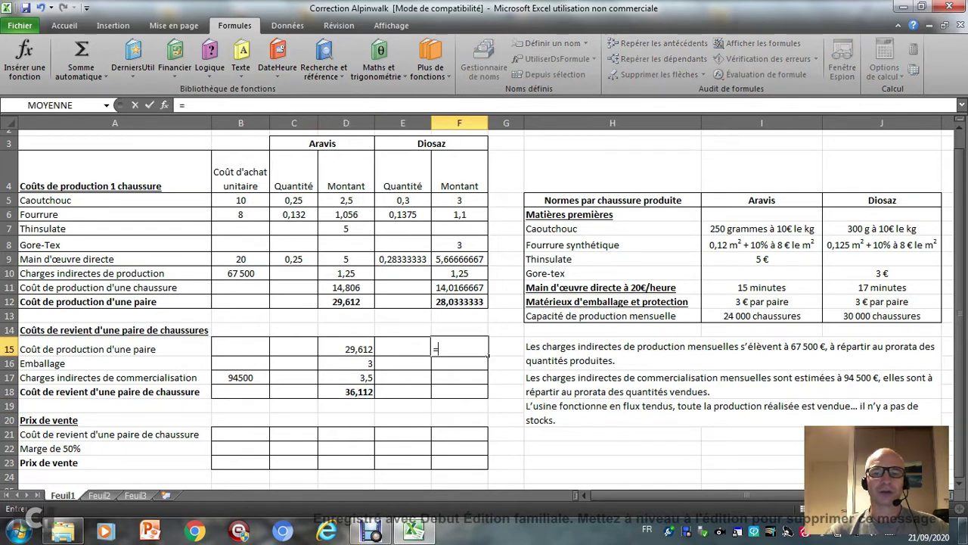
key(Up)
key(Up)
key(Up)
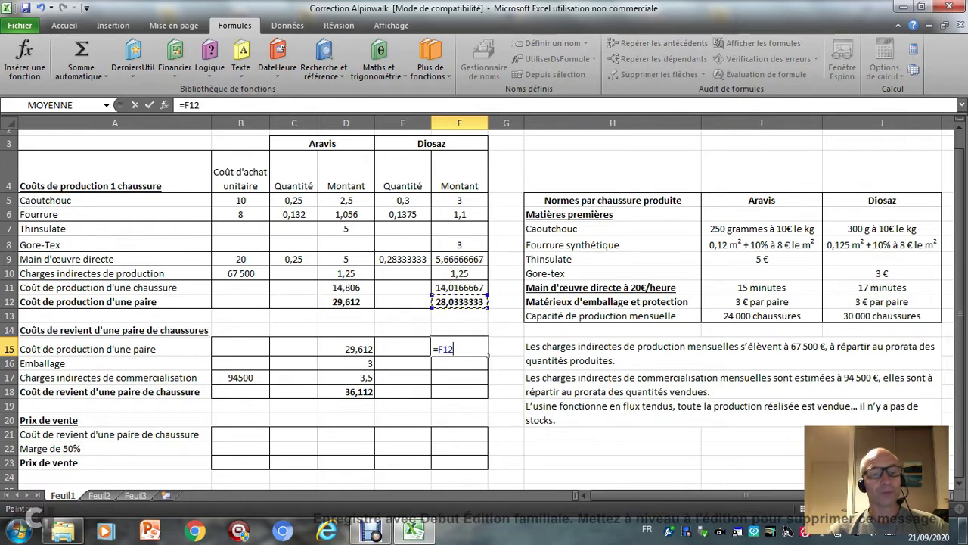
key(Return)
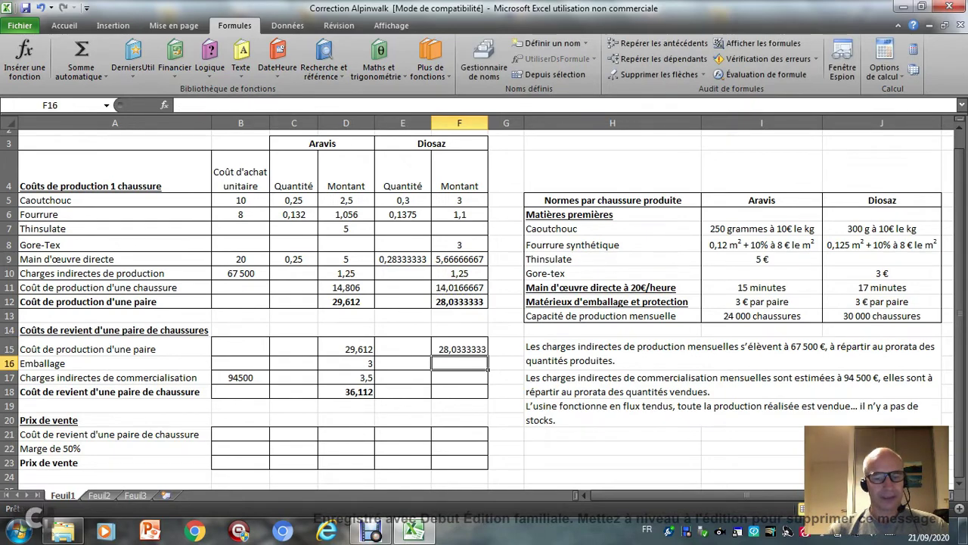
text(3)
key(Return)
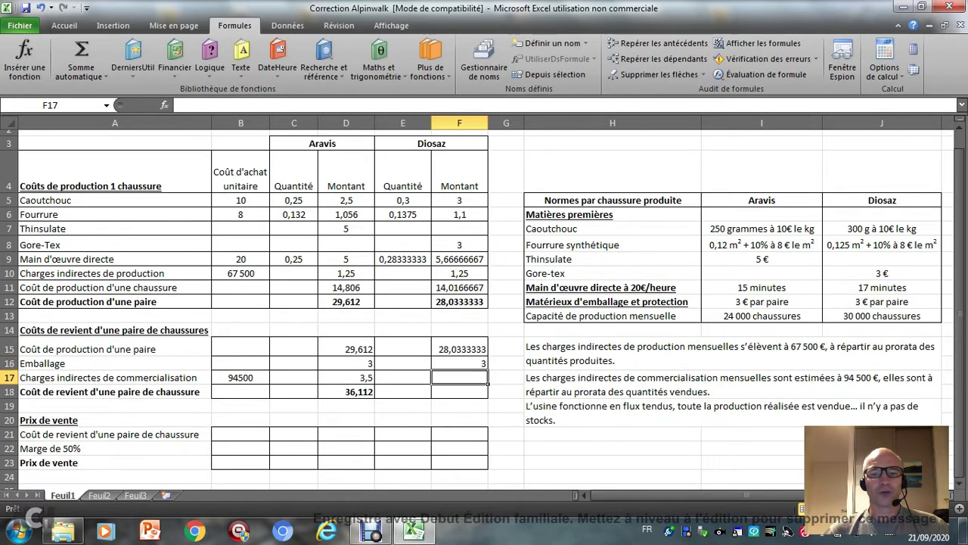
Set the Diosaz Charges indirectes de commercialisation in F17 to =D17 and sum F15:F17 in F18 for the Coût de revient
text(=)
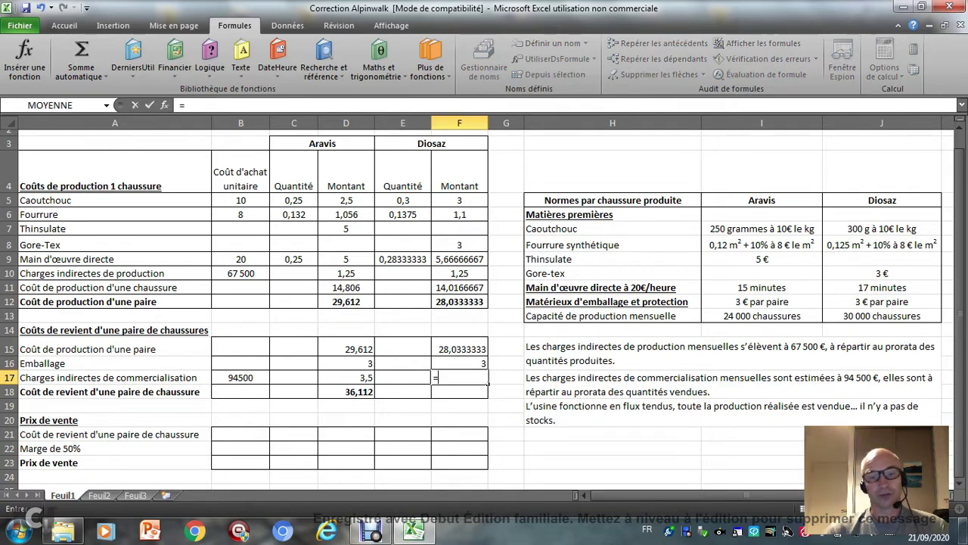
click(346, 377)
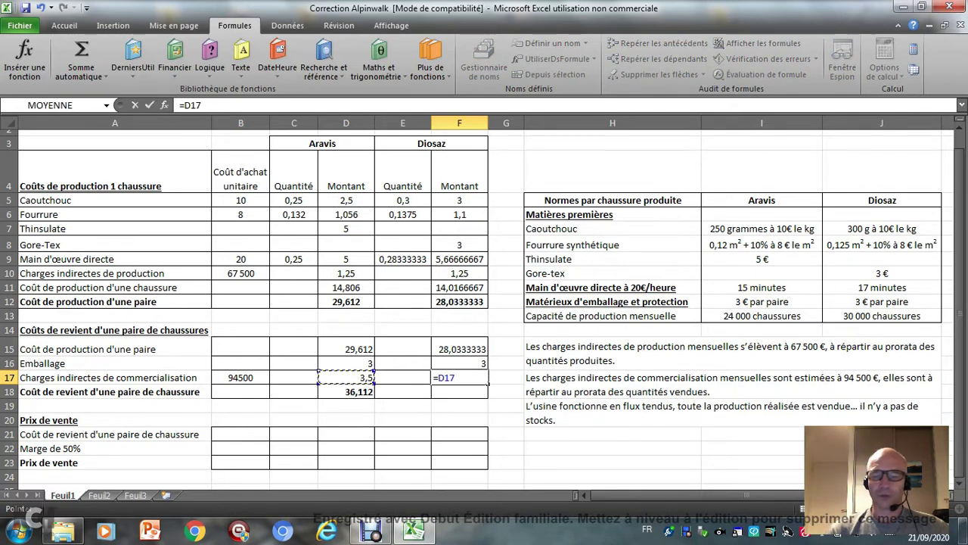
key(Return)
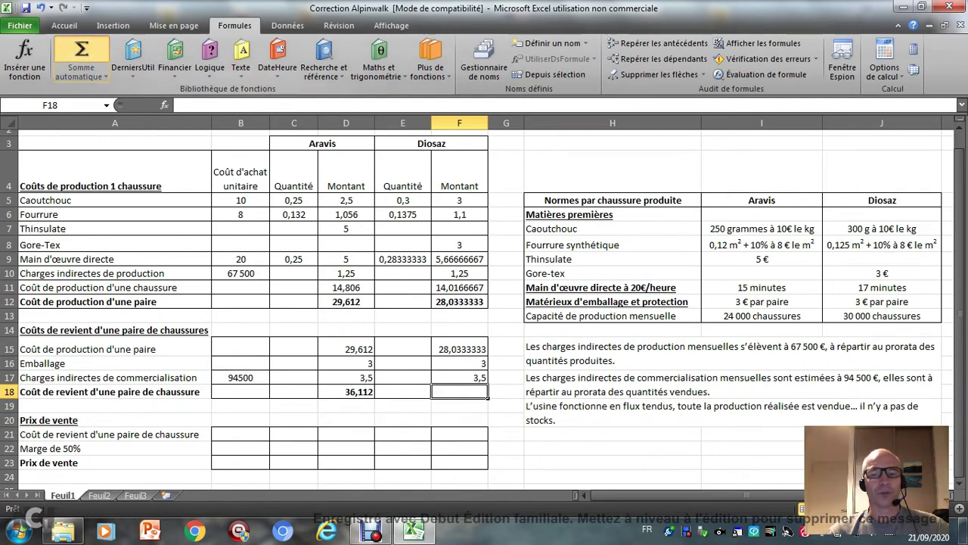
double_click(82, 59)
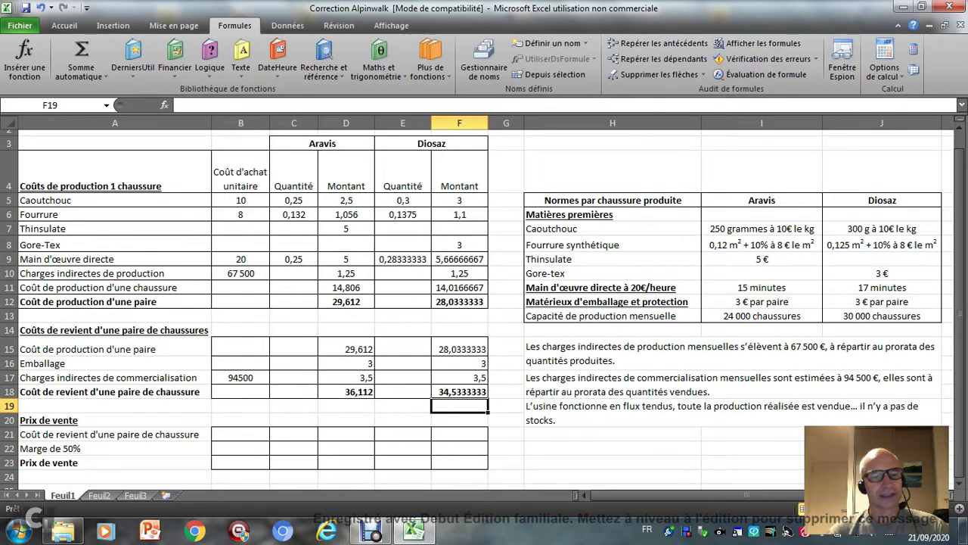
Carry the Aravis Coût de revient d'une paire into the Prix de vente section by entering =D18 in D21
click(346, 434)
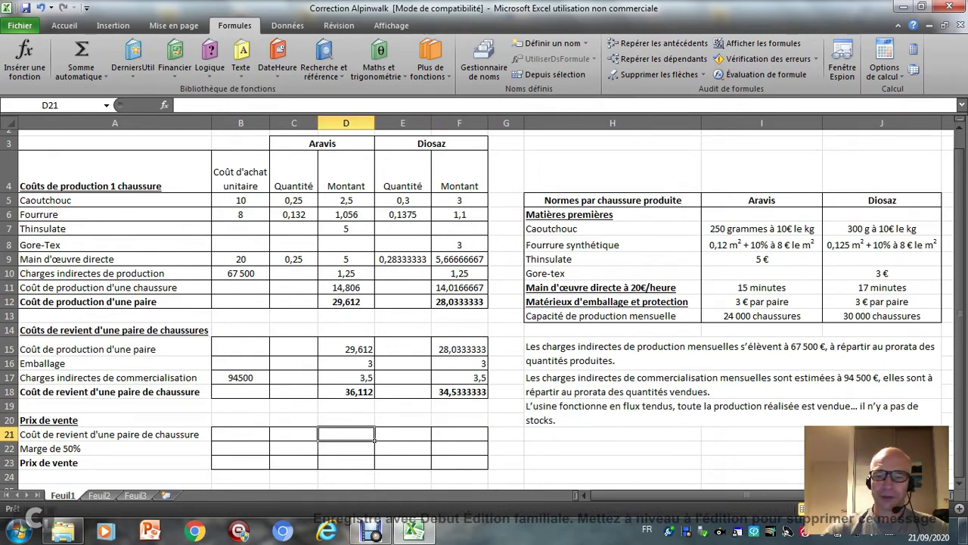
text(=)
key(Up)
key(Up)
key(Up)
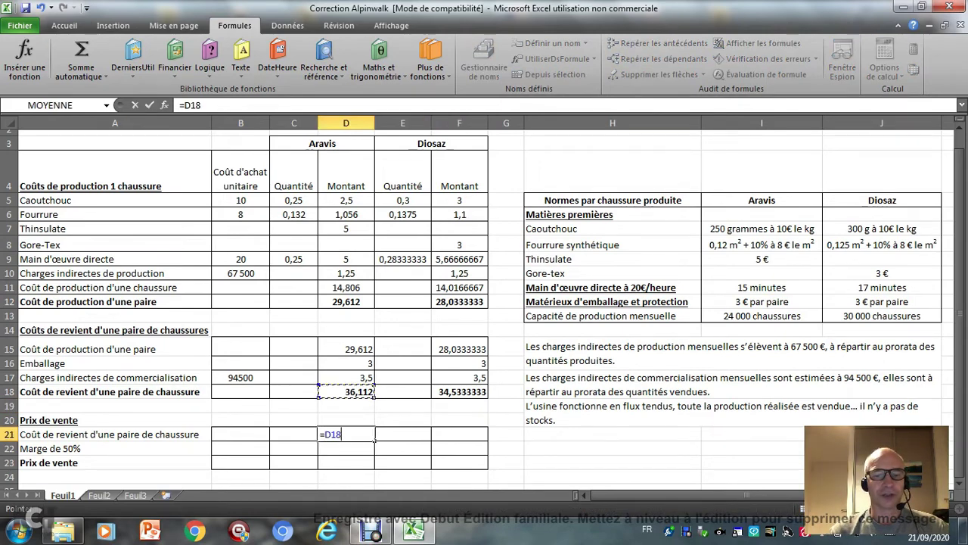
key(Return)
Fill the D21 formula across to F21 for Diosaz and clear the unneeded copy in E21
key(Up)
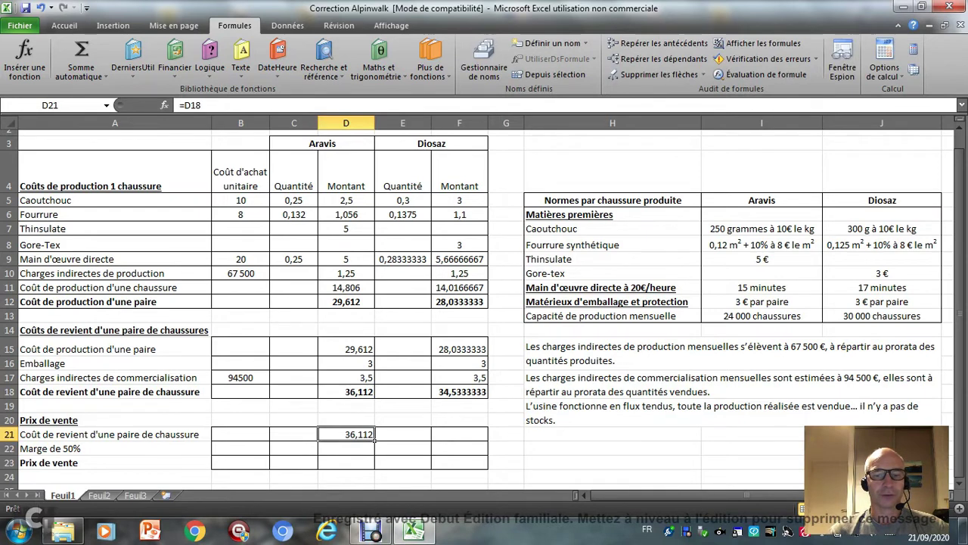
drag(374, 437, 488, 437)
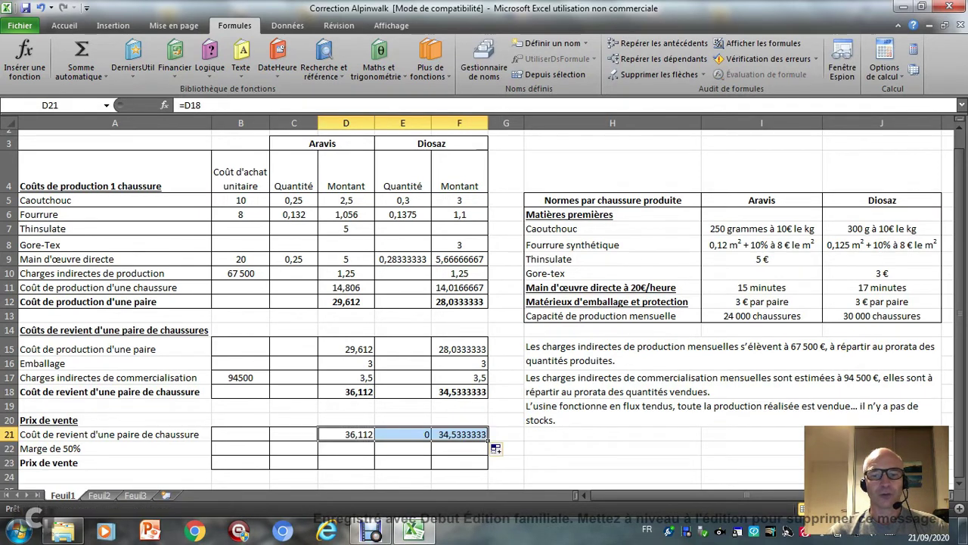
click(430, 437)
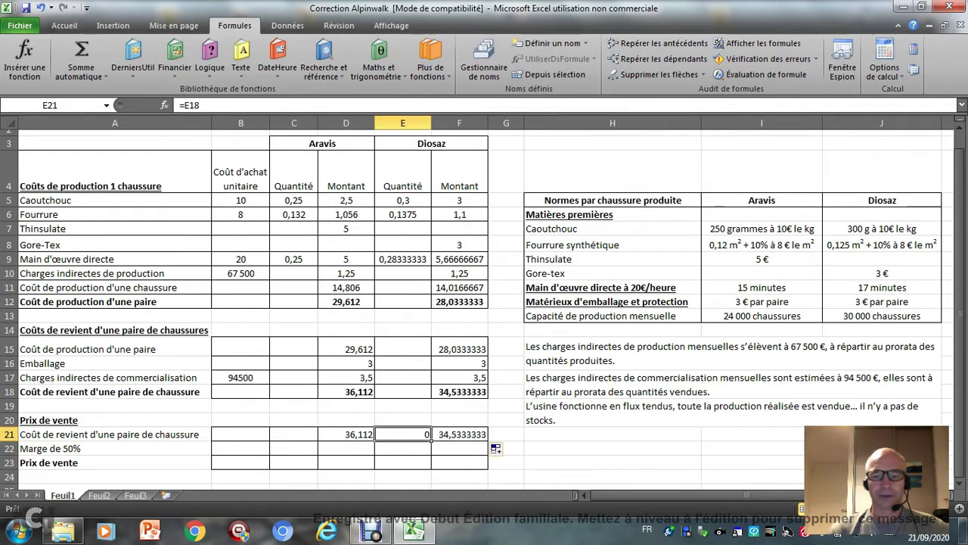
key(Delete)
Calculate the Aravis Marge de 50% in D22 with =D21*0,5
click(431, 452)
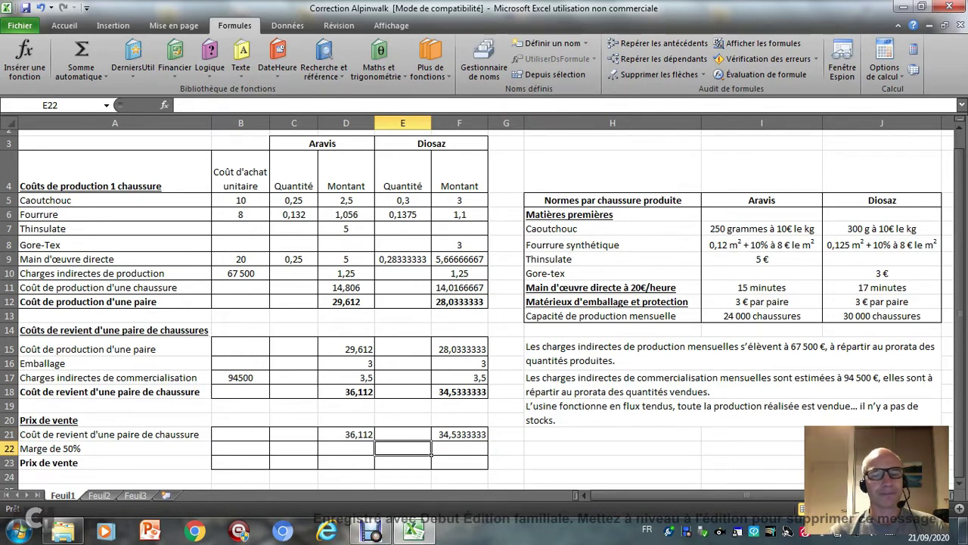
click(372, 452)
text(=)
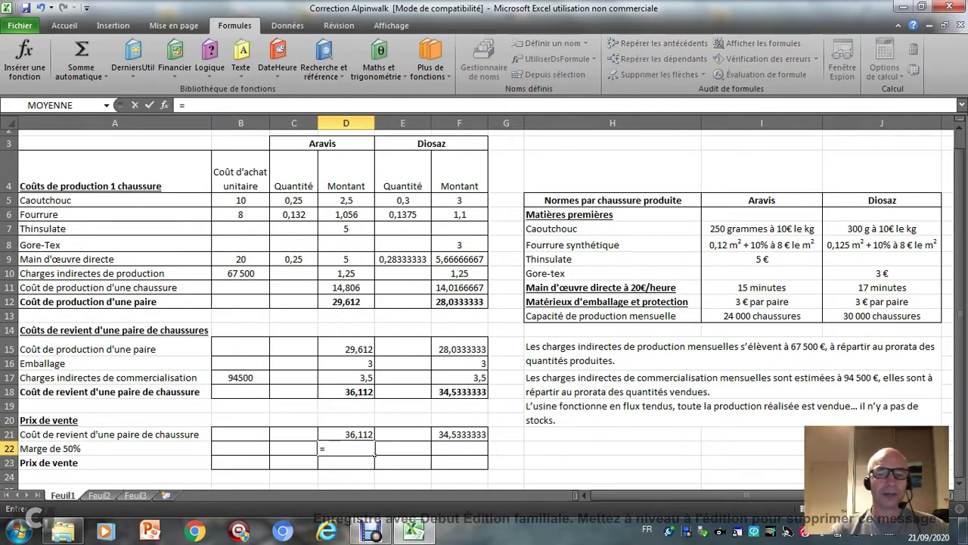
key(Up)
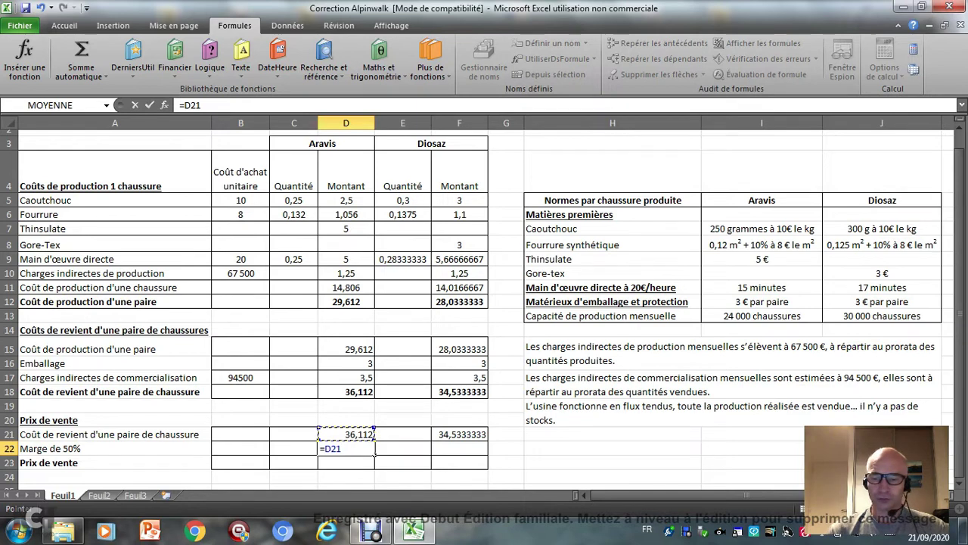
text(*0,5)
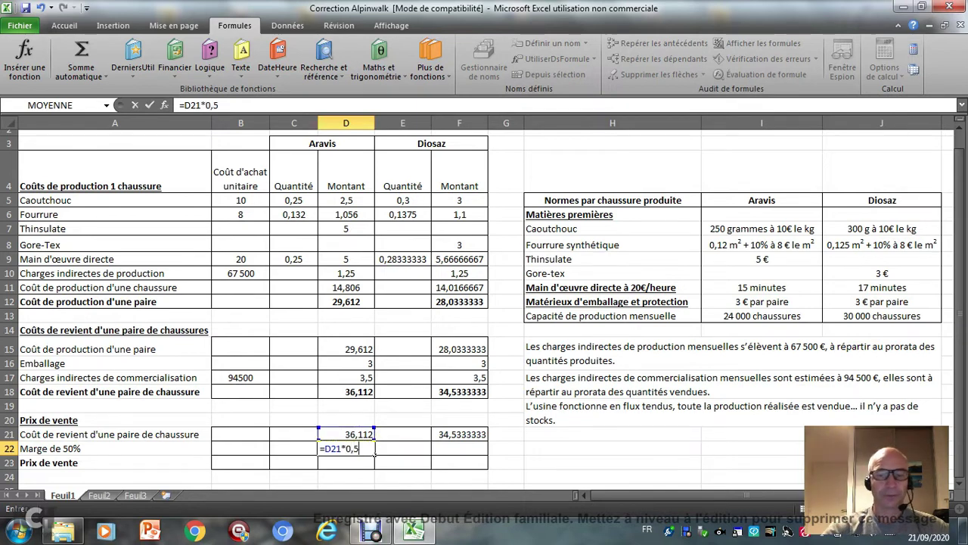
key(Return)
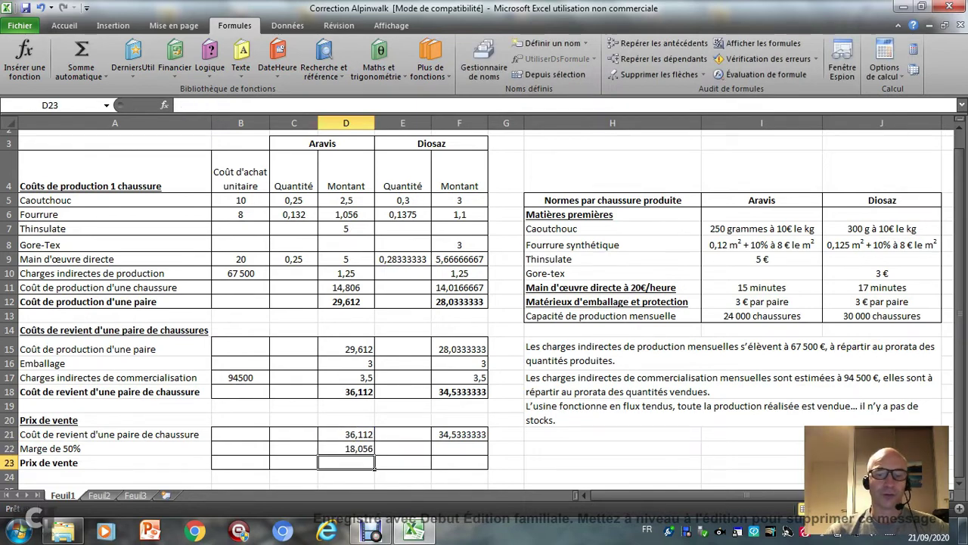
Calculate the Diosaz Marge de 50% in F22 with =F21*0,5
click(460, 448)
text(=)
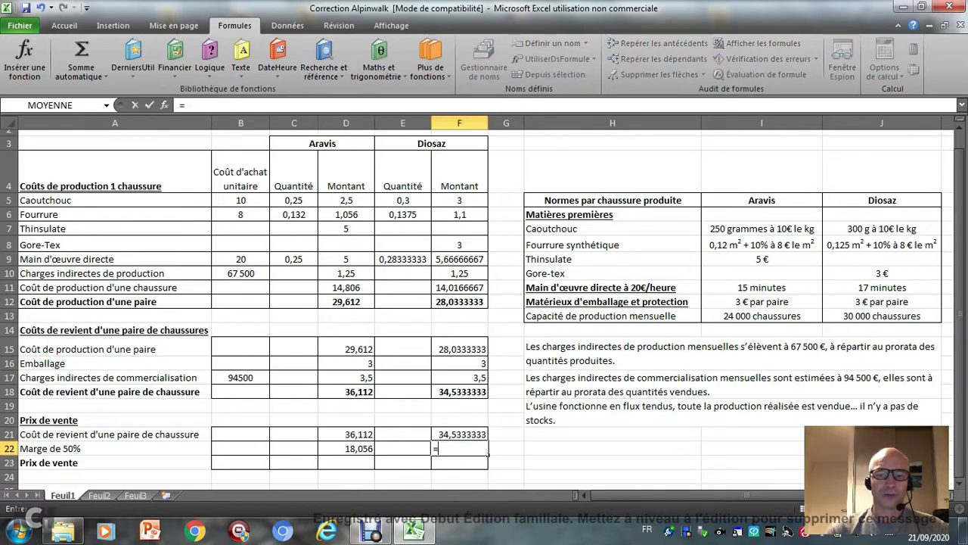
click(480, 435)
text(*)
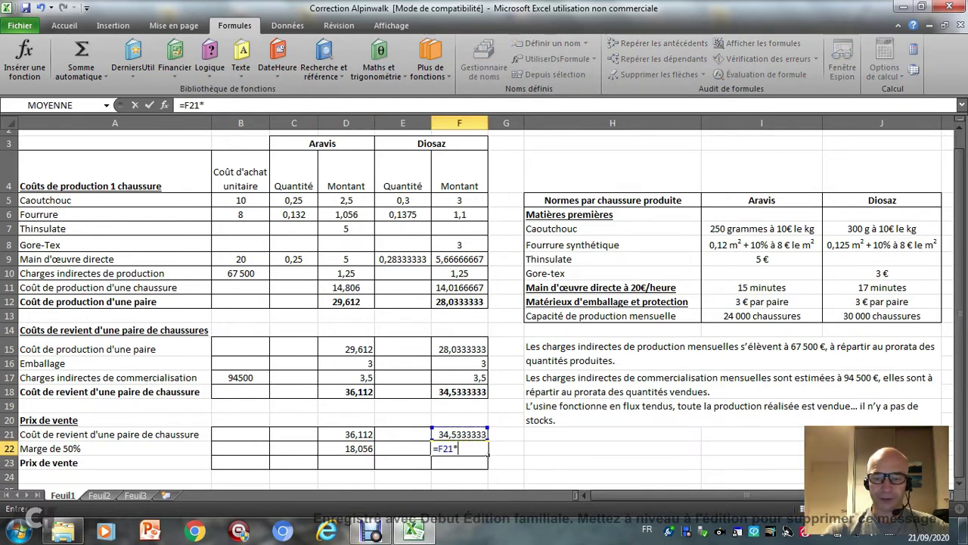
text(0,5)
key(Return)
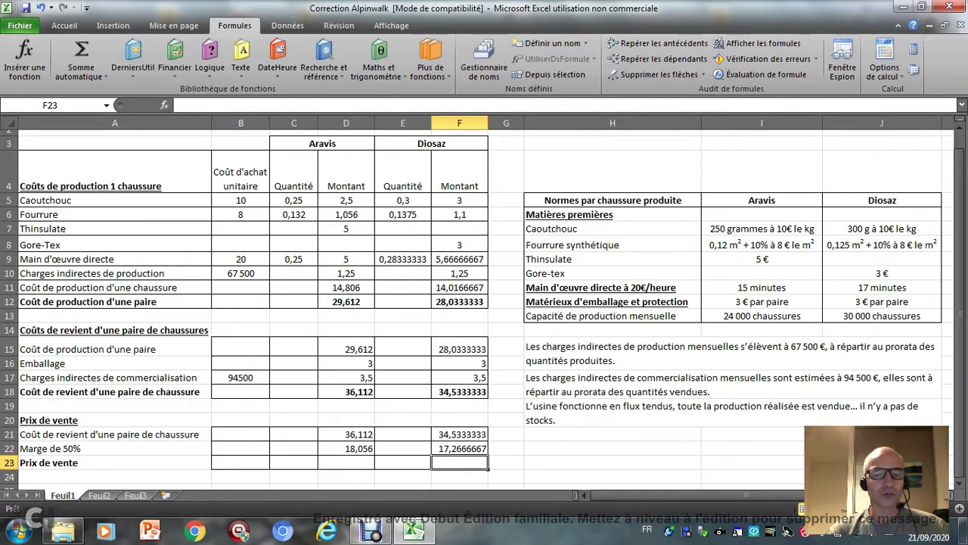
Calculate the Prix de vente with =SOMME(D21:D22) in D23 for Aravis and =SOMME(F21:F22) in F23 for Diosaz
click(346, 462)
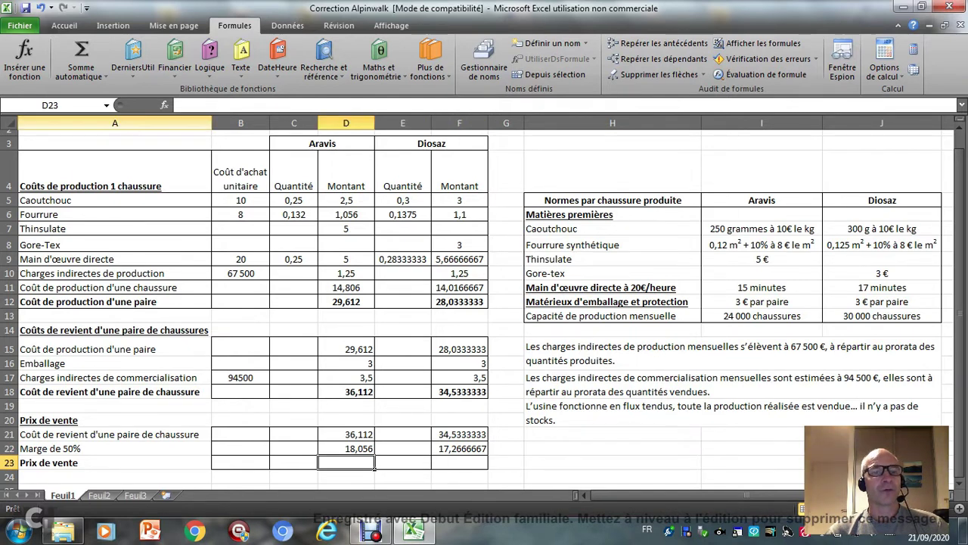
click(82, 52)
key(Return)
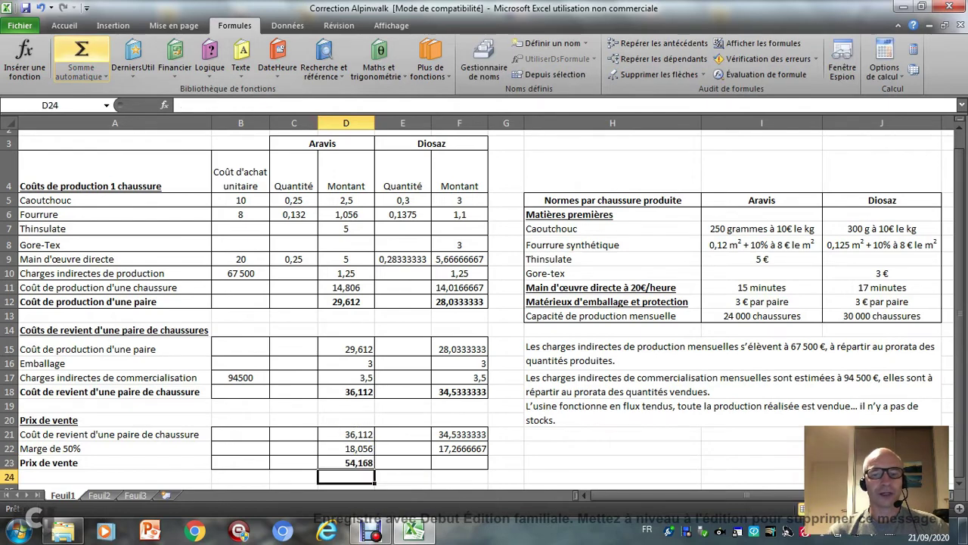
click(460, 462)
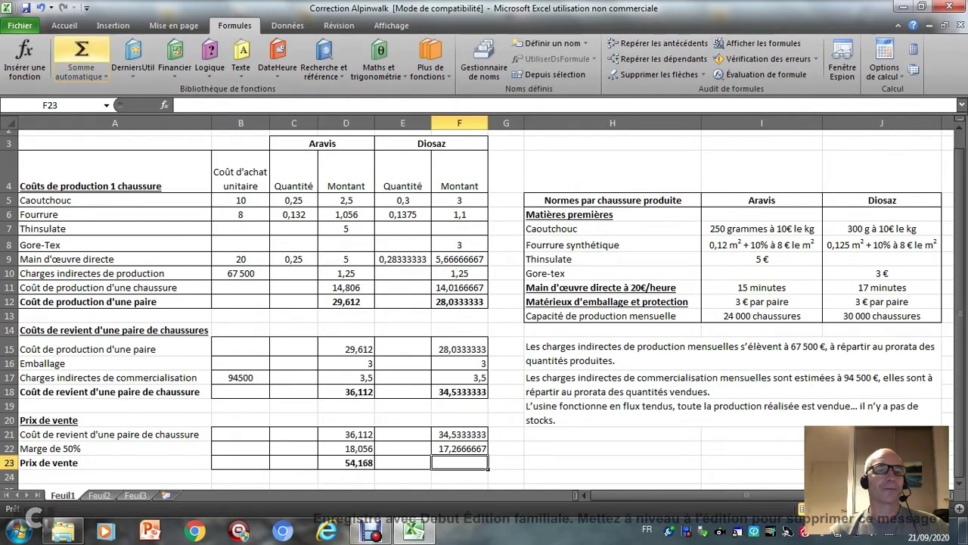
click(82, 51)
key(Return)
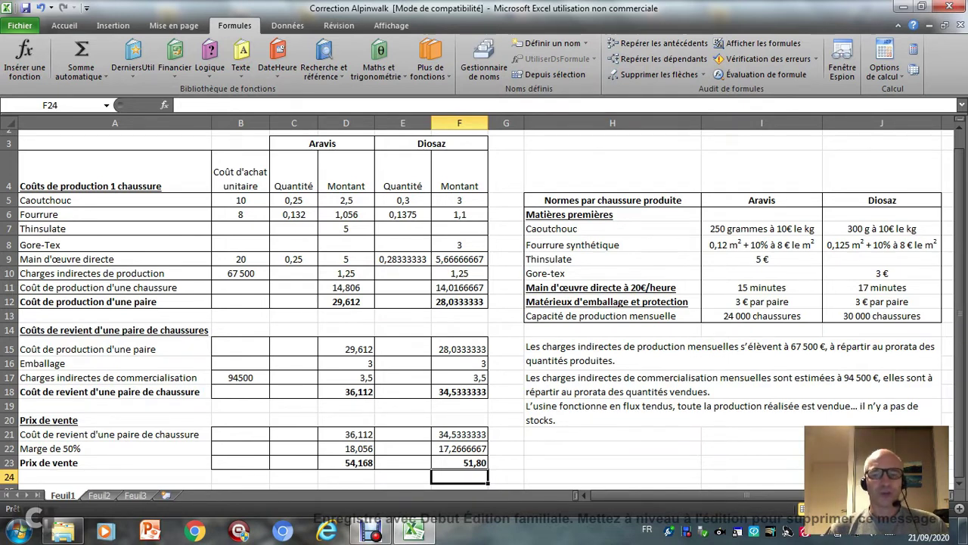
drag(355, 462, 481, 462)
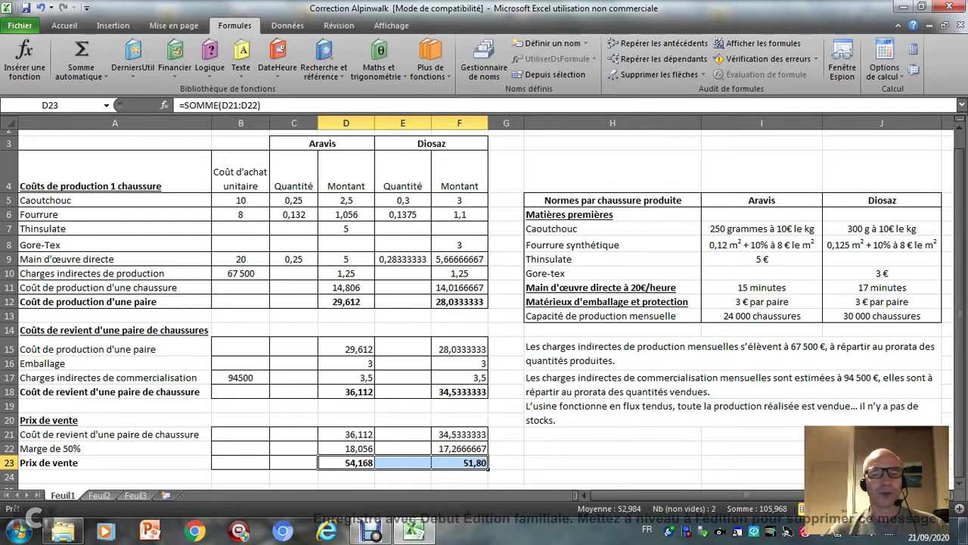
click(346, 463)
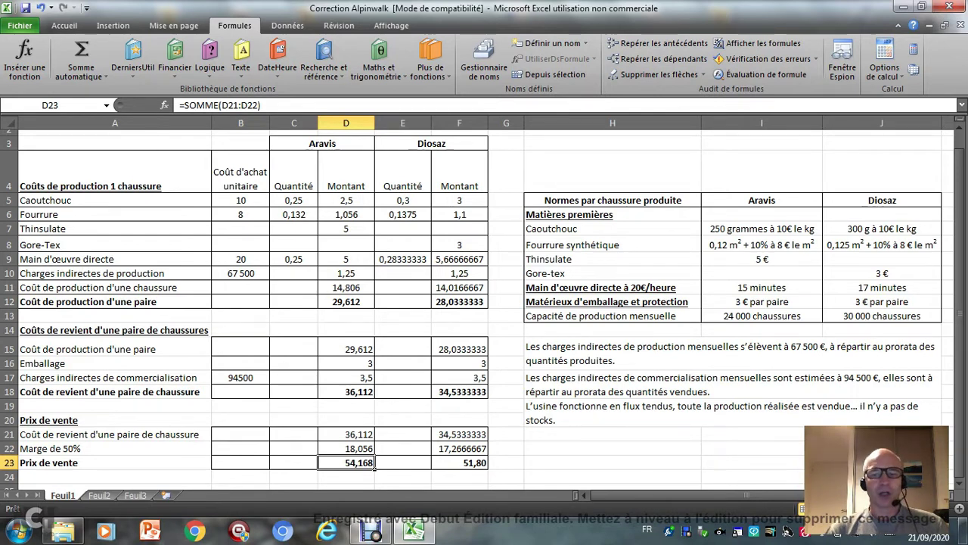
click(459, 462)
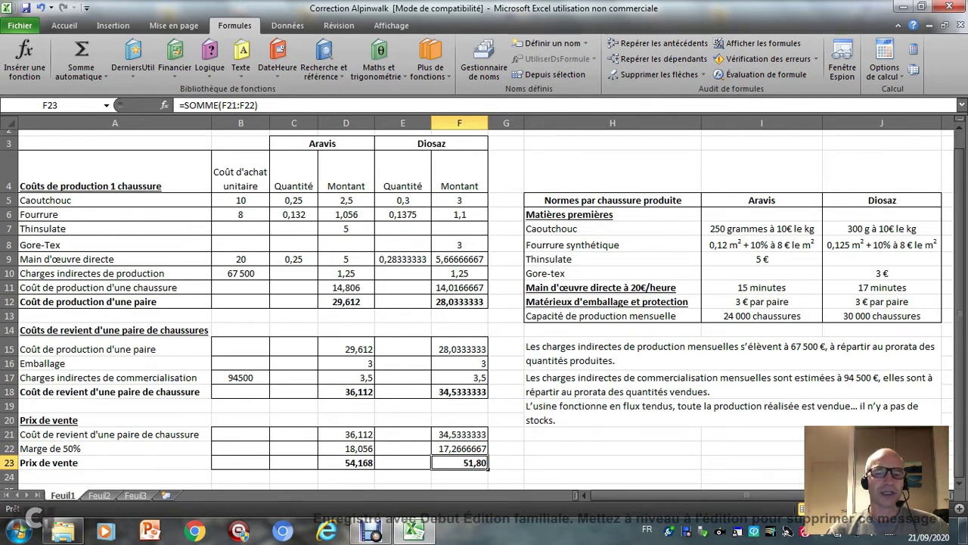
click(346, 462)
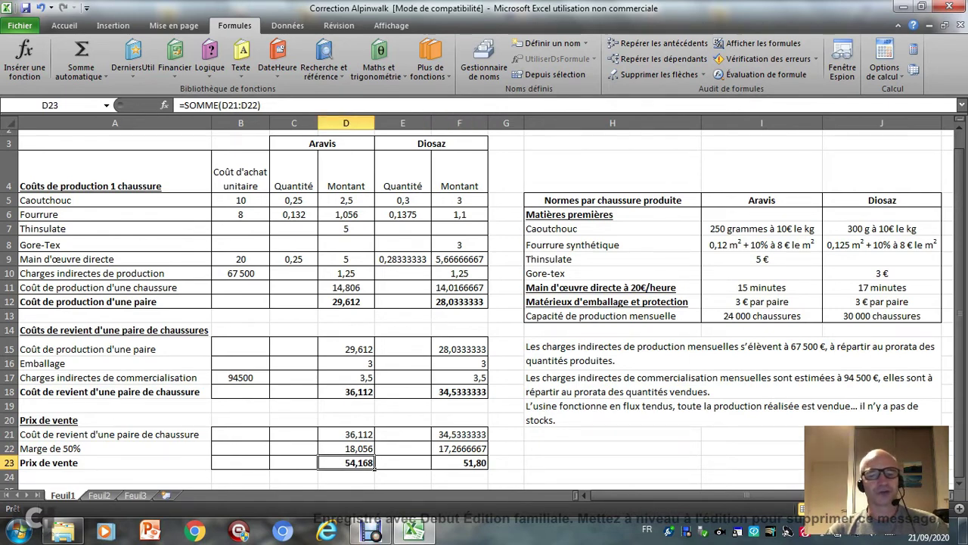